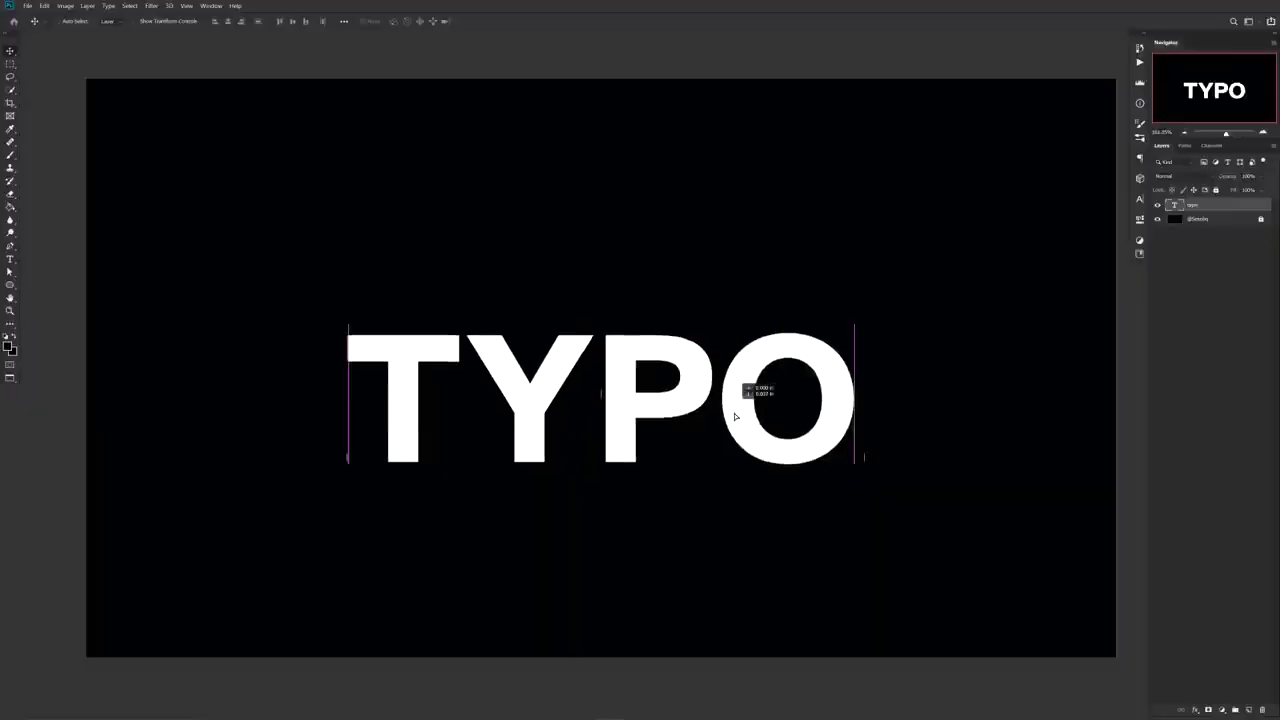
- Reposition the TYPO text, then duplicate its layer with the copy's fill set to 0%
{"action": "left_click_drag", "start_coordinate": [749, 391], "coordinate": [734, 427]}
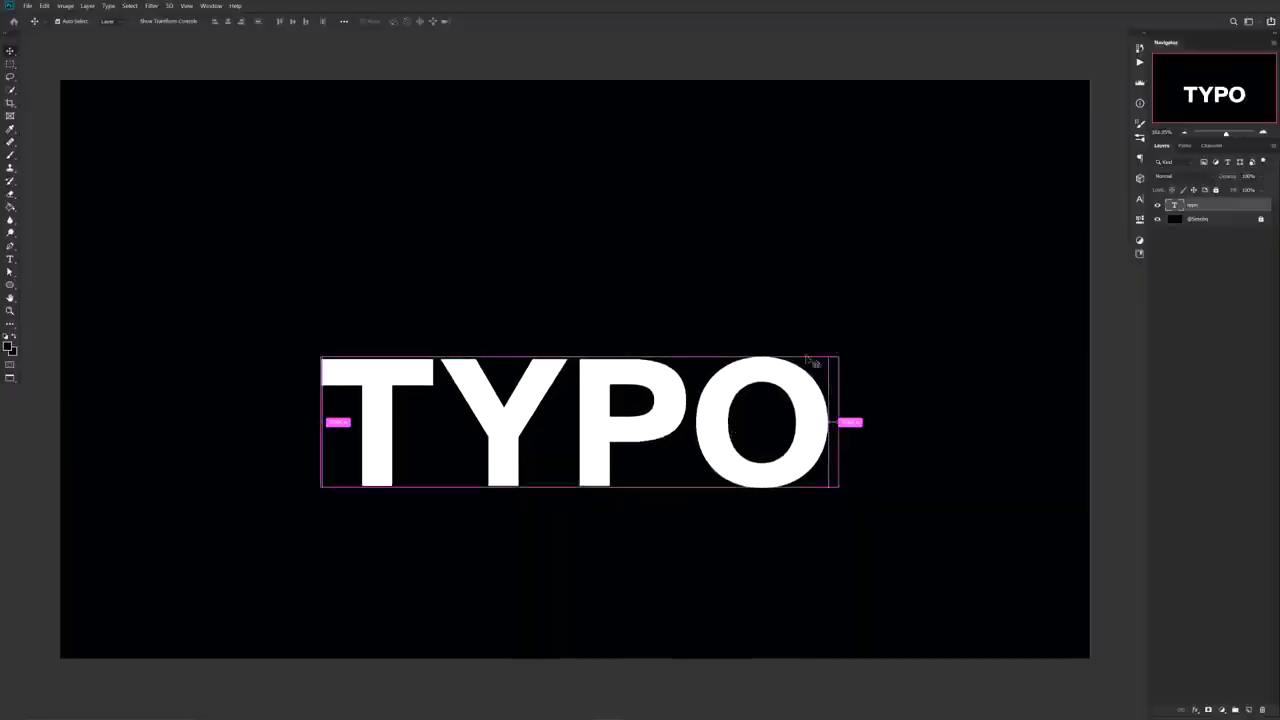
{"action": "key", "text": "ctrl+j"}
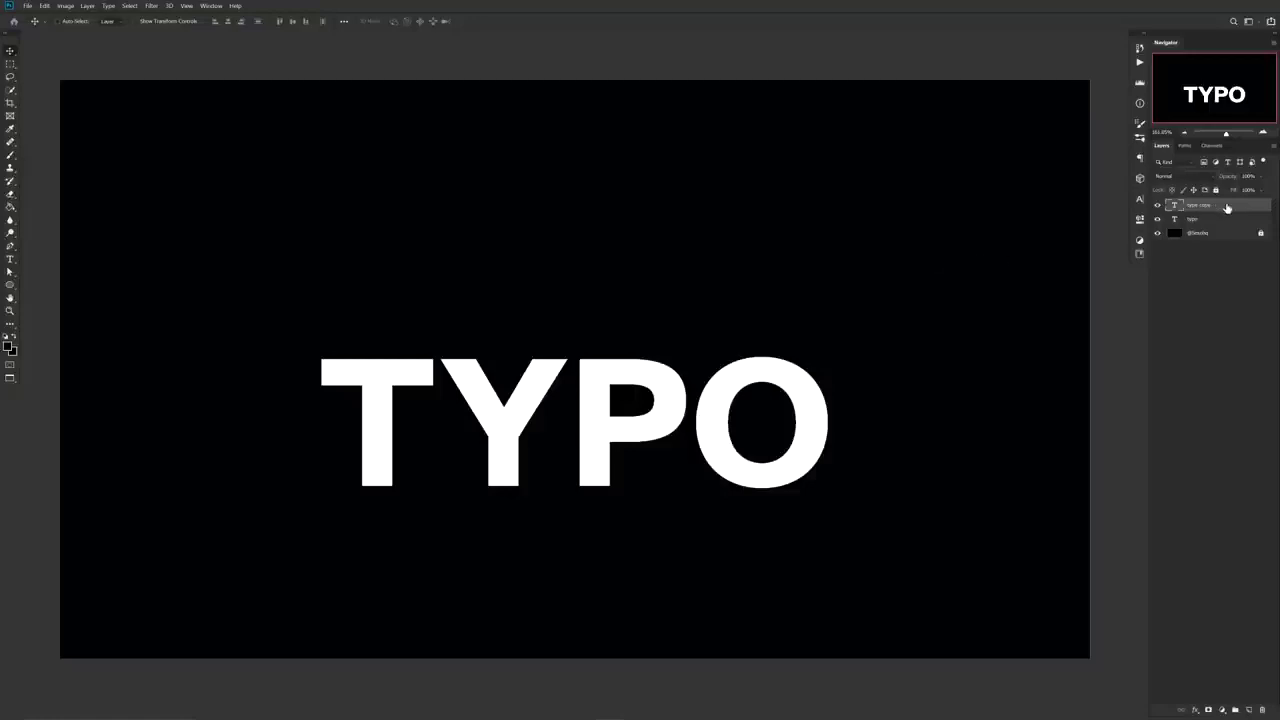
{"action": "left_click", "coordinate": [1261, 190]}
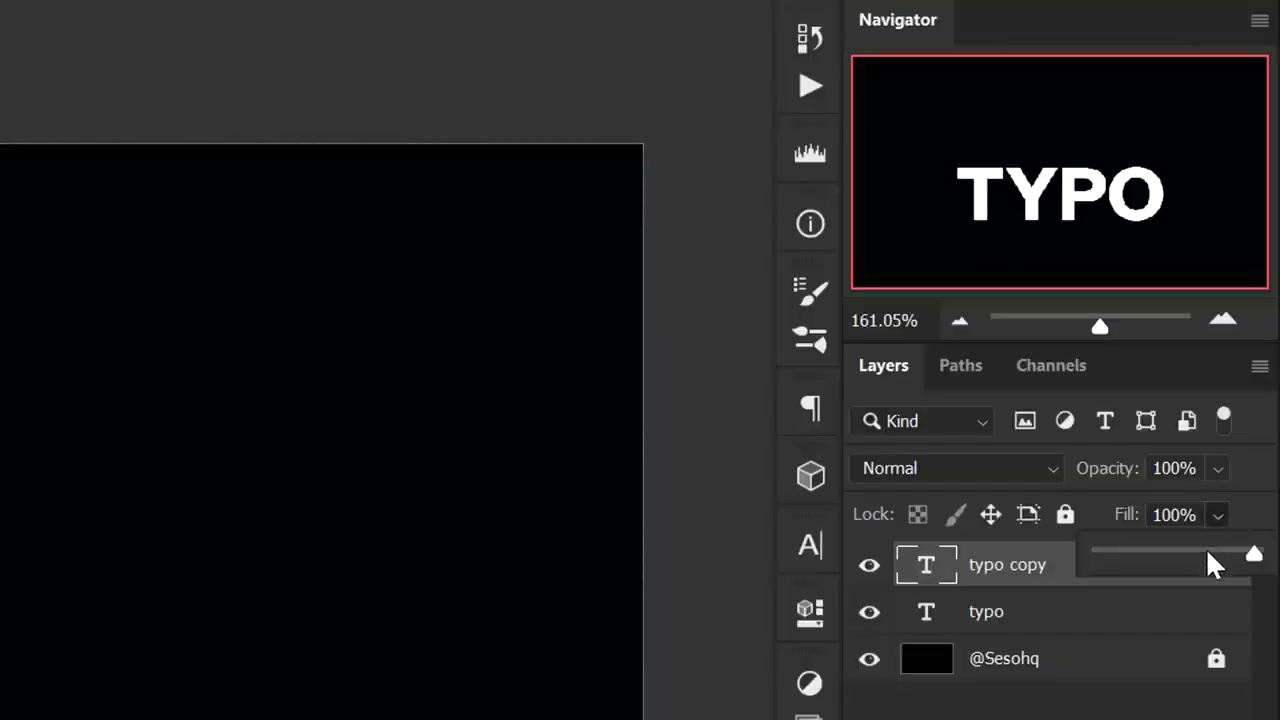
{"action": "left_click_drag", "start_coordinate": [1208, 550], "coordinate": [1080, 554]}
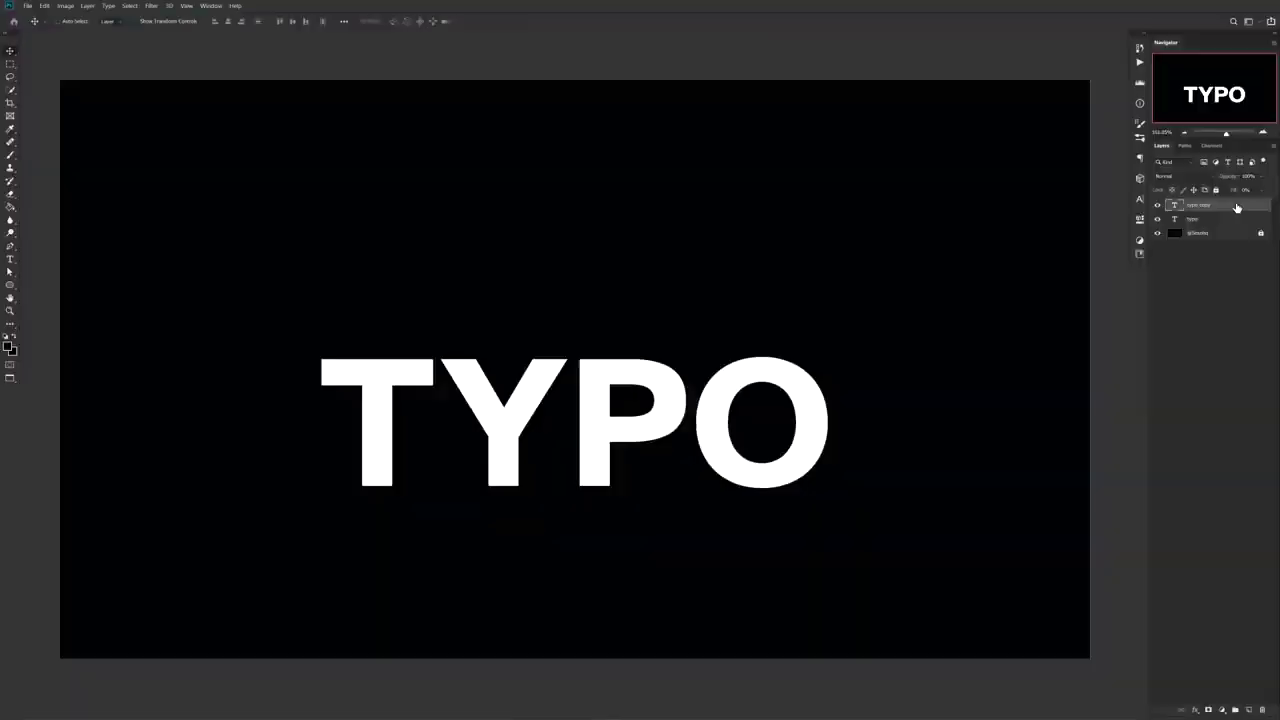
- Give the TYPO copy a 2 px white stroke positioned inside
{"action": "double_click", "coordinate": [1136, 574]}
{"action": "left_click", "coordinate": [278, 288]}
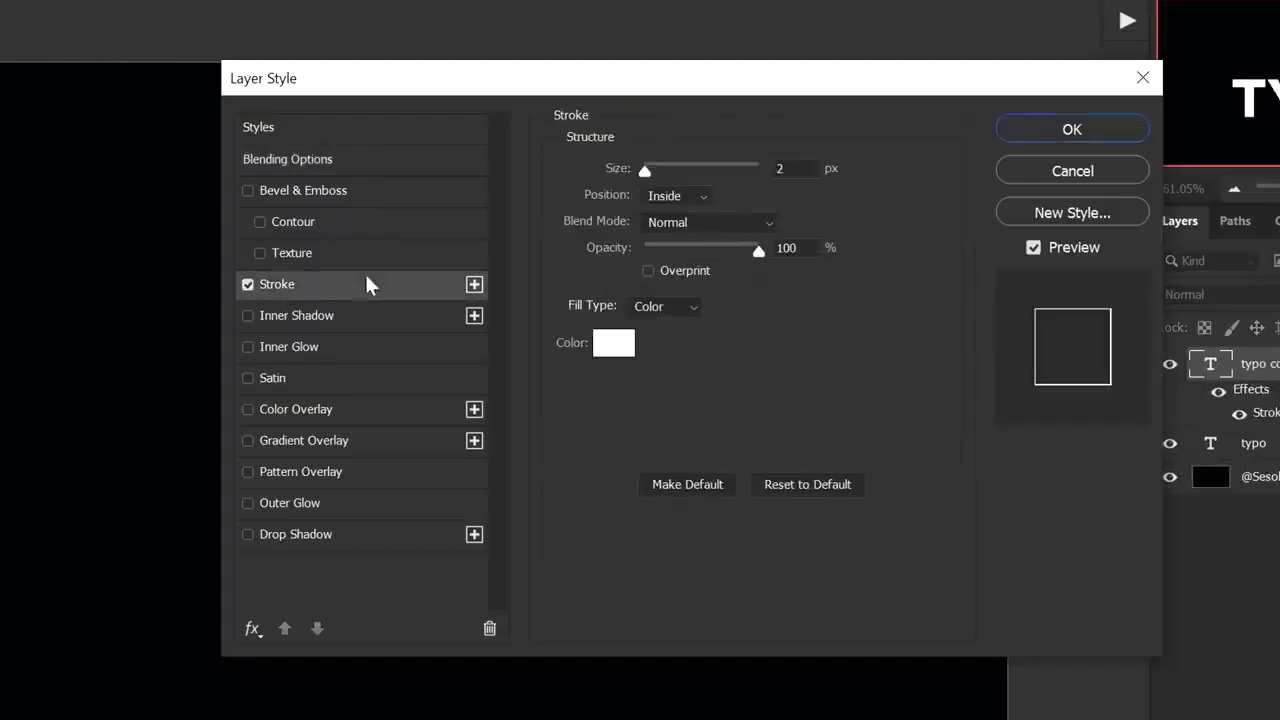
{"action": "left_click", "coordinate": [1049, 134]}
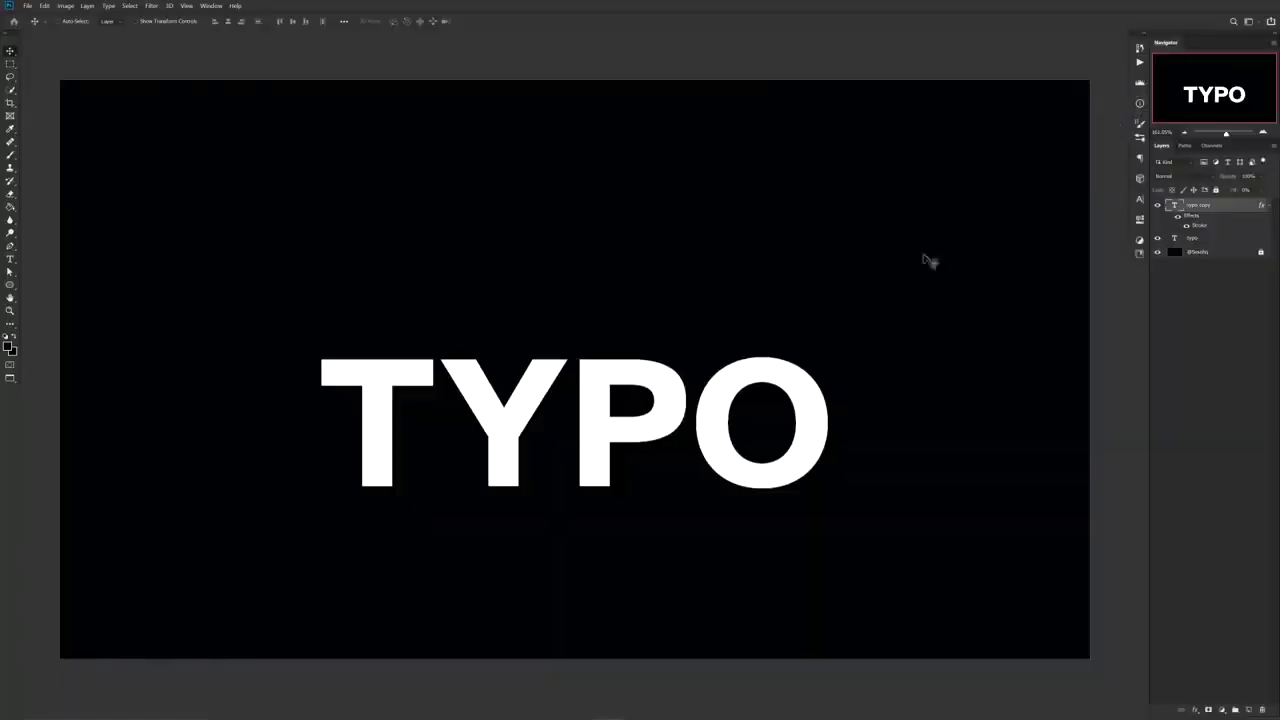
- Convert the outlined TYPO copy to a smart object and rasterize it
{"action": "right_click", "coordinate": [1165, 207]}
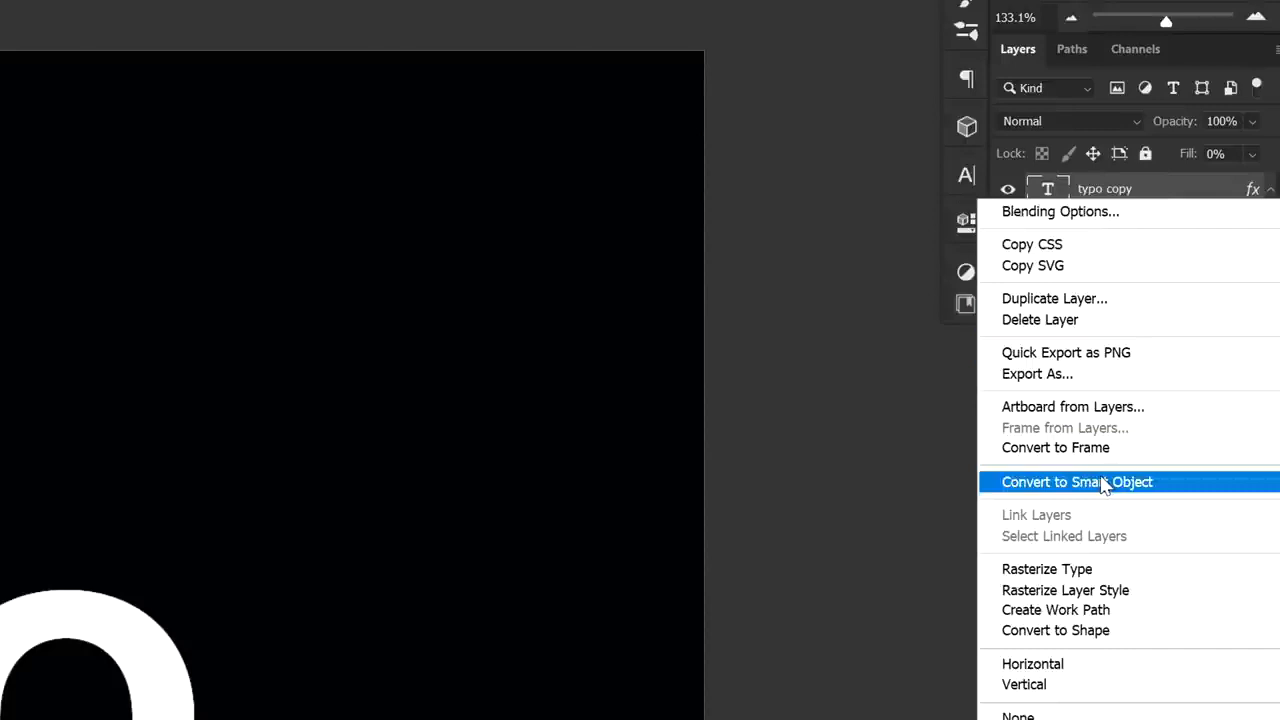
{"action": "left_click", "coordinate": [1104, 482]}
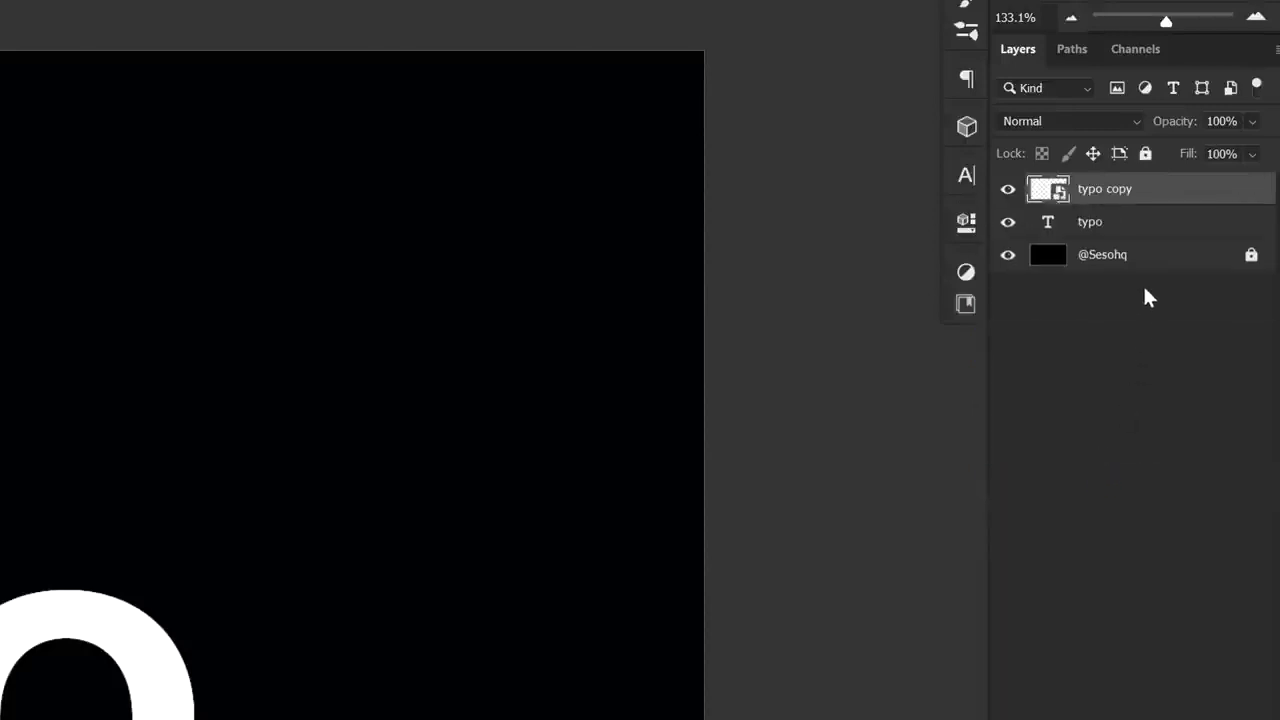
{"action": "right_click", "coordinate": [1140, 203]}
{"action": "left_click", "coordinate": [1013, 600]}
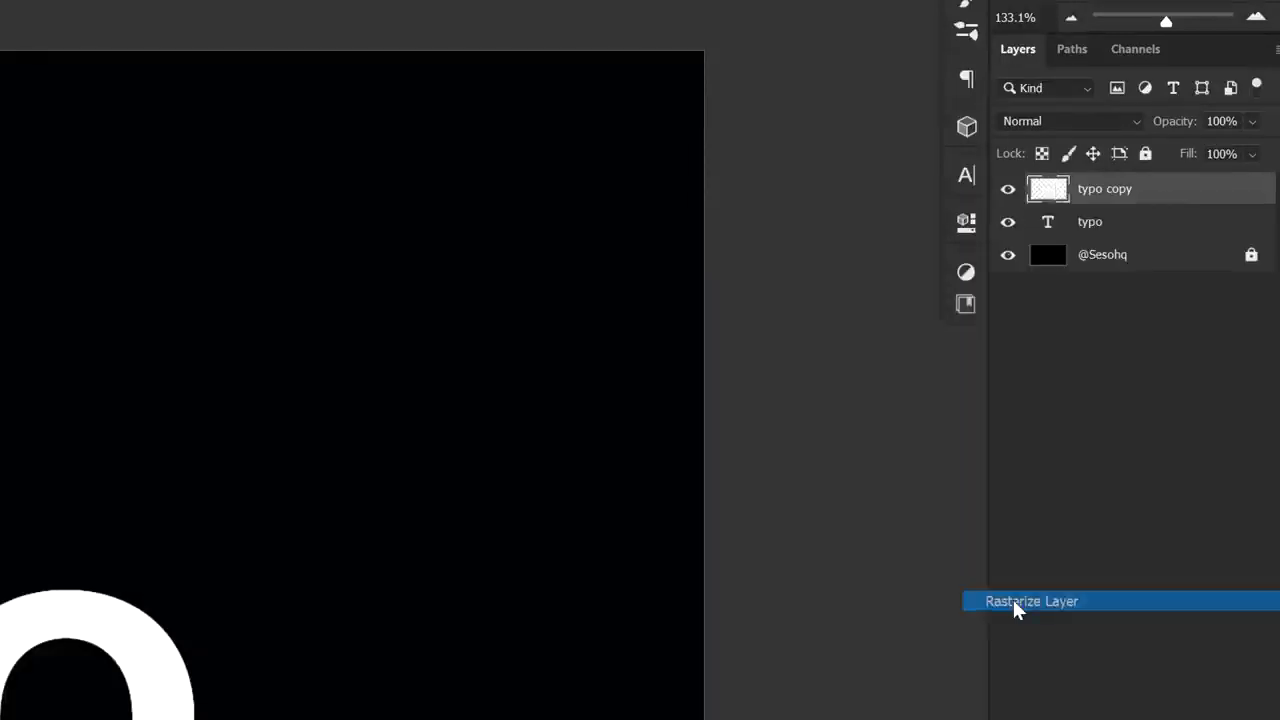
- Move the outlined copy above the solid TYPO and cut off its overlapping lower part with a rectangular selection
{"action": "left_click_drag", "start_coordinate": [700, 451], "coordinate": [697, 373]}
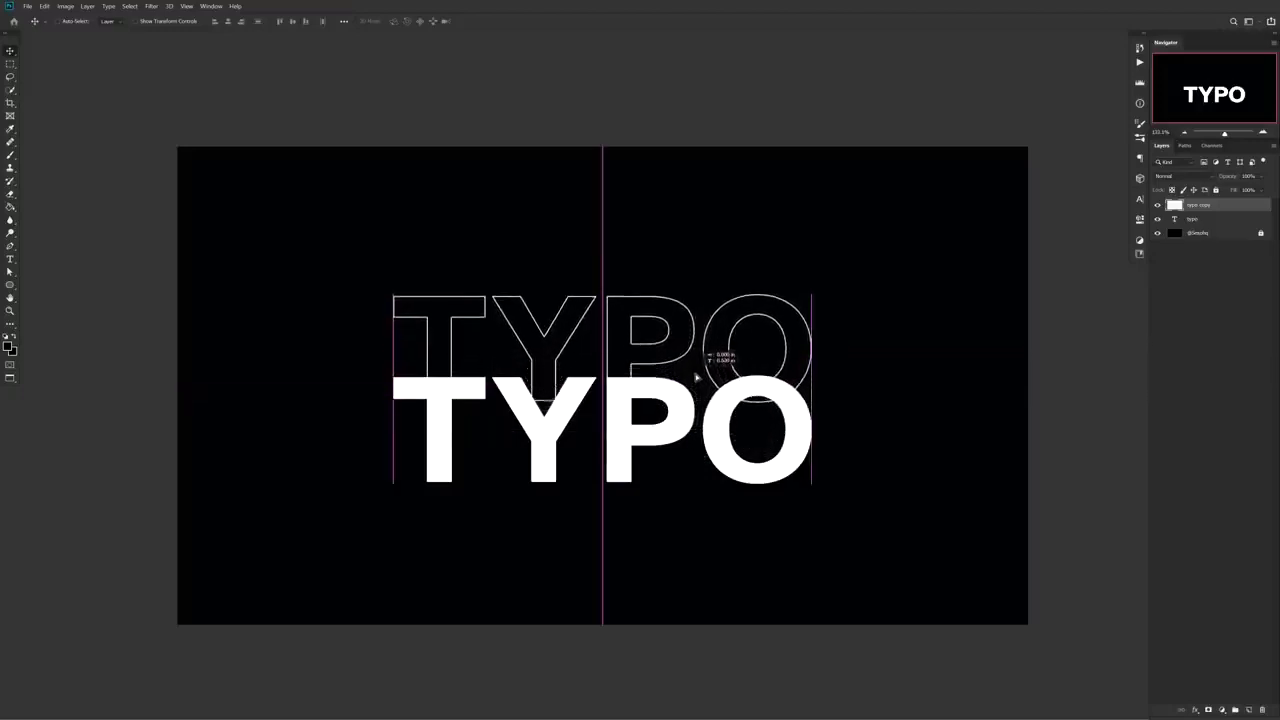
{"action": "right_click", "coordinate": [10, 63]}
{"action": "left_click", "coordinate": [60, 60]}
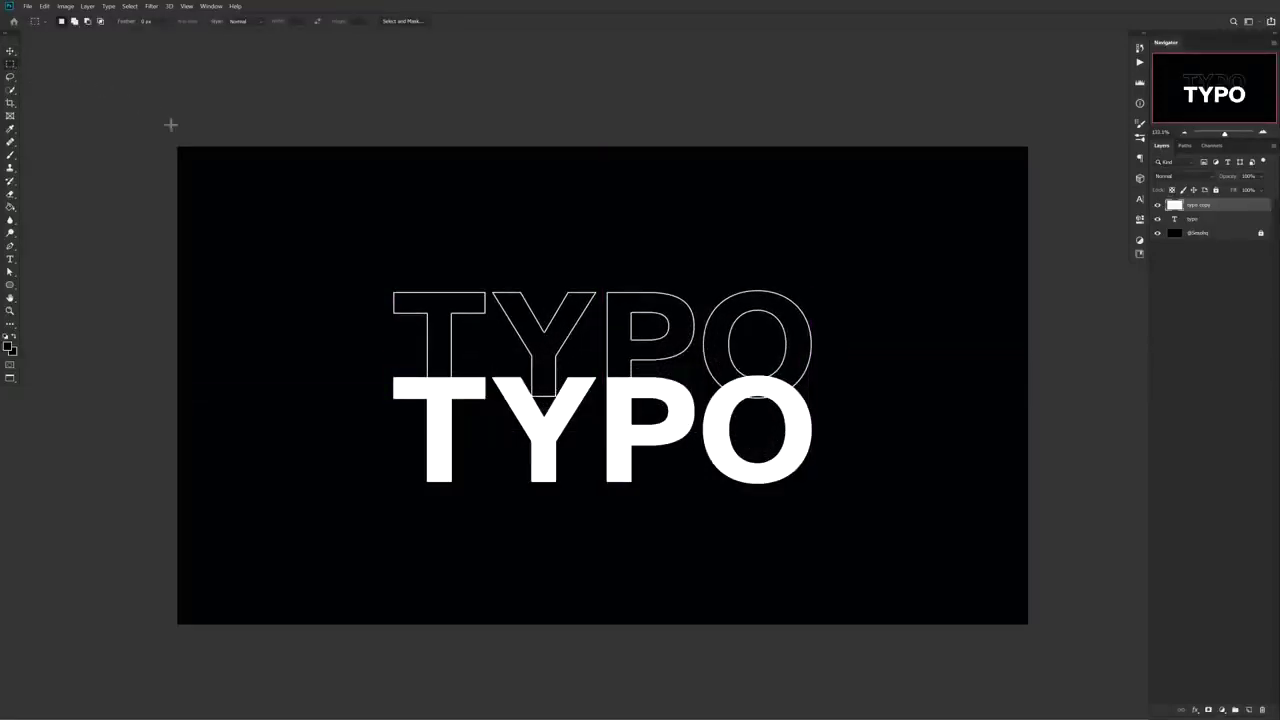
{"action": "left_click_drag", "start_coordinate": [311, 352], "coordinate": [820, 423]}
{"action": "key", "text": "Delete"}
{"action": "key", "text": "ctrl+d"}
- Stack two more outline copies above the first, trimming each one shorter than the one beneath
{"action": "key", "text": "v"}
{"action": "left_click_drag", "start_coordinate": [711, 346], "coordinate": [711, 261]}
{"action": "key", "text": "m"}
{"action": "left_click_drag", "start_coordinate": [326, 248], "coordinate": [915, 484]}
{"action": "key", "text": "Delete"}
{"action": "key", "text": "ctrl+d"}
{"action": "key", "text": "v"}
{"action": "mouse_move", "coordinate": [671, 263]}
{"action": "left_mouse_down"}
{"action": "mouse_move", "coordinate": [671, 297]}
{"action": "mouse_move", "coordinate": [671, 247]}
{"action": "left_mouse_up"}
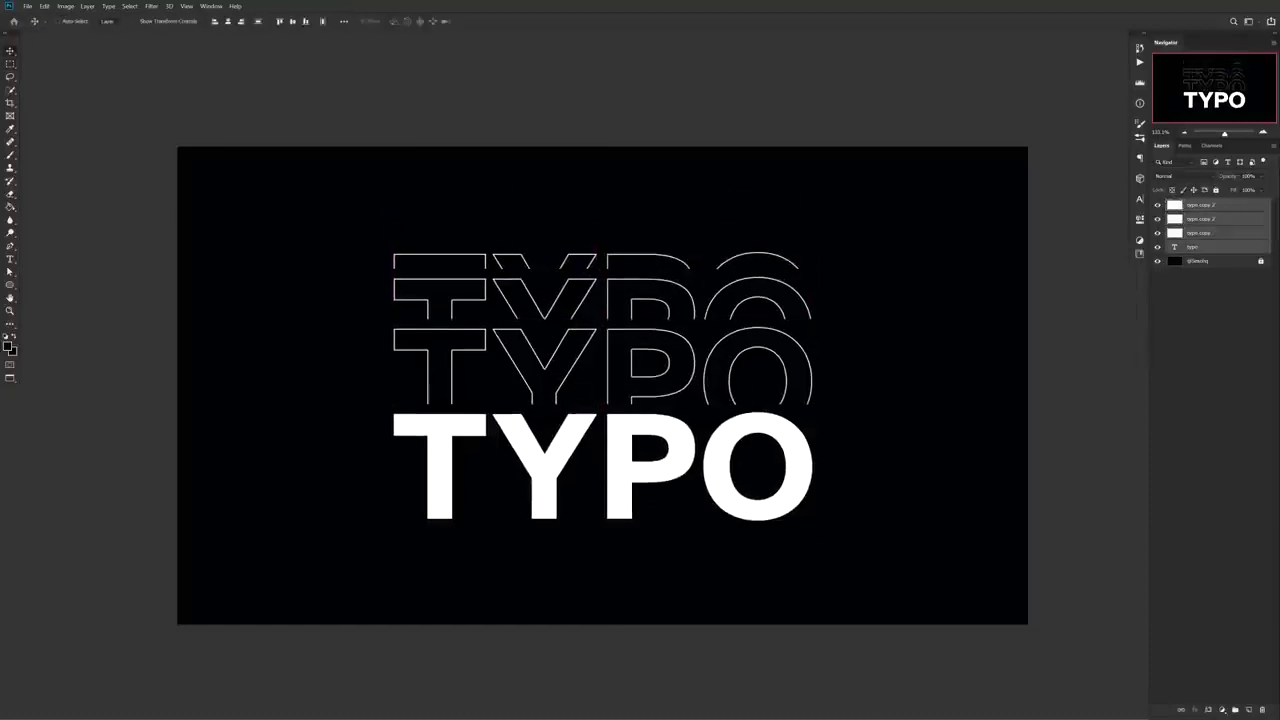
- Apply a lime green Color Overlay to the outline copy directly above the solid TYPO
{"action": "left_click", "coordinate": [1200, 306]}
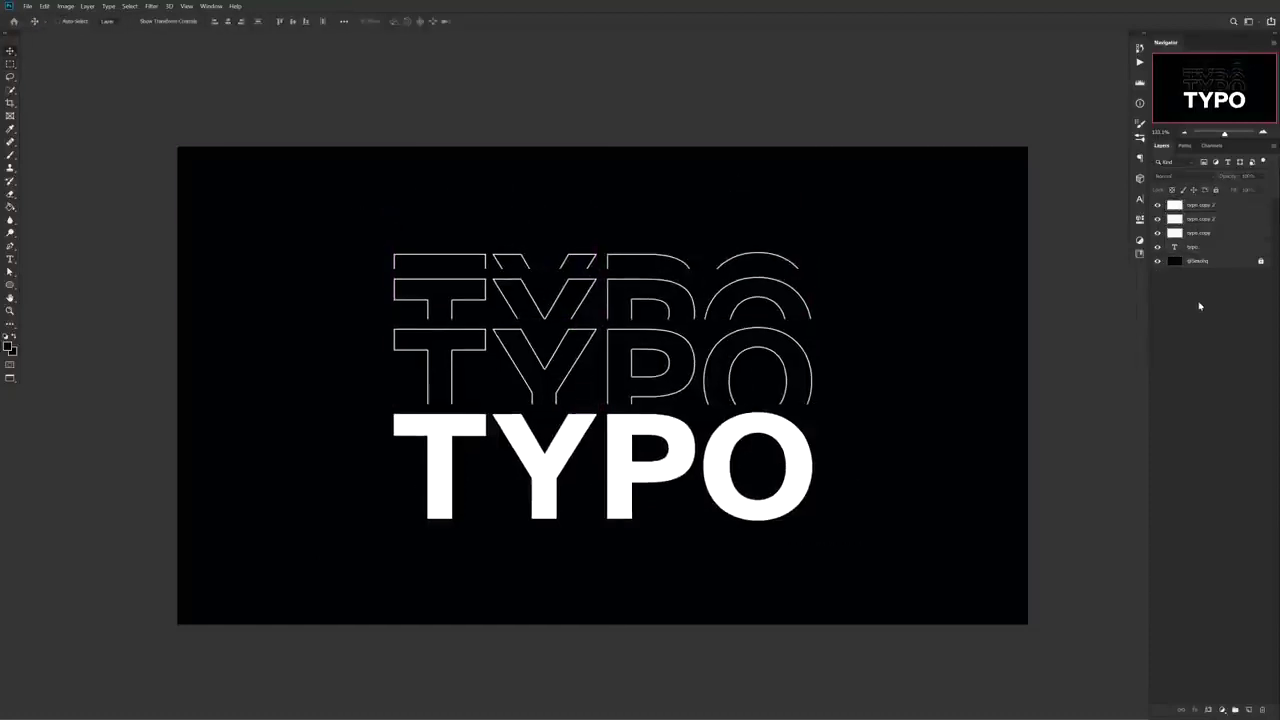
{"action": "double_click", "coordinate": [1230, 233]}
{"action": "left_click", "coordinate": [795, 223]}
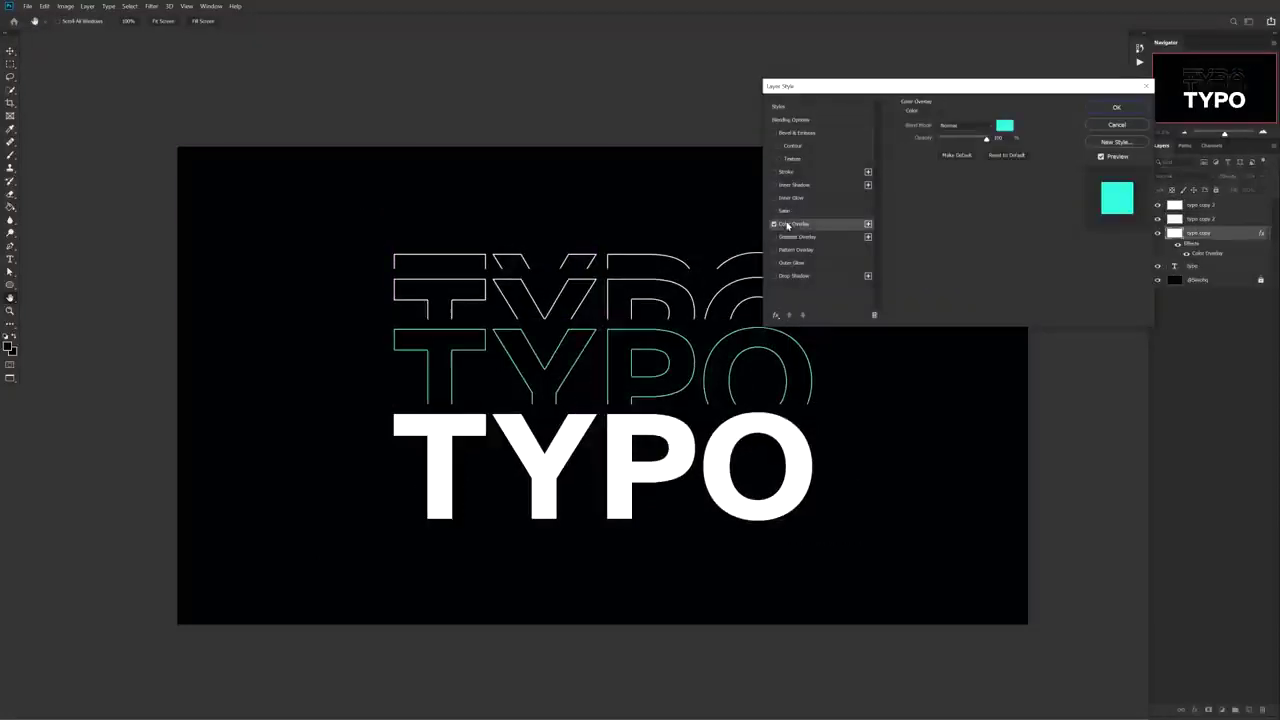
{"action": "left_click", "coordinate": [1008, 131]}
{"action": "left_click_drag", "start_coordinate": [962, 392], "coordinate": [962, 428]}
{"action": "left_click", "coordinate": [1054, 328]}
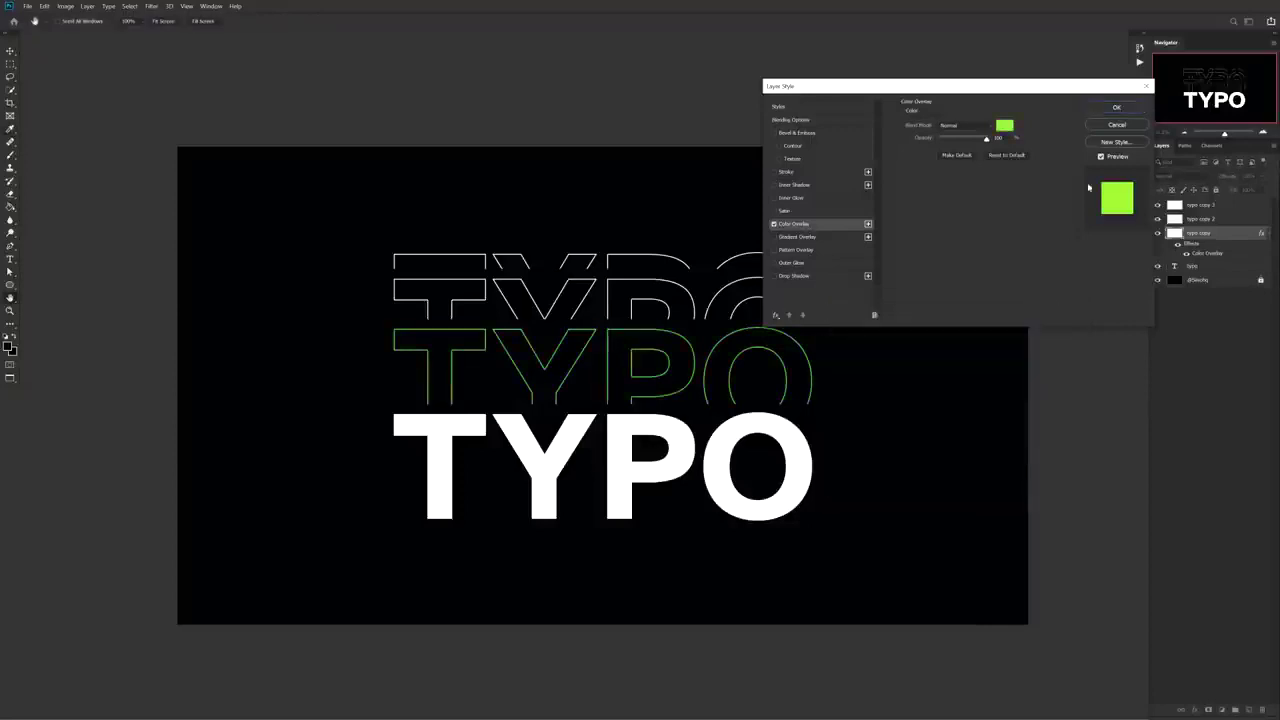
{"action": "left_click", "coordinate": [1117, 108]}
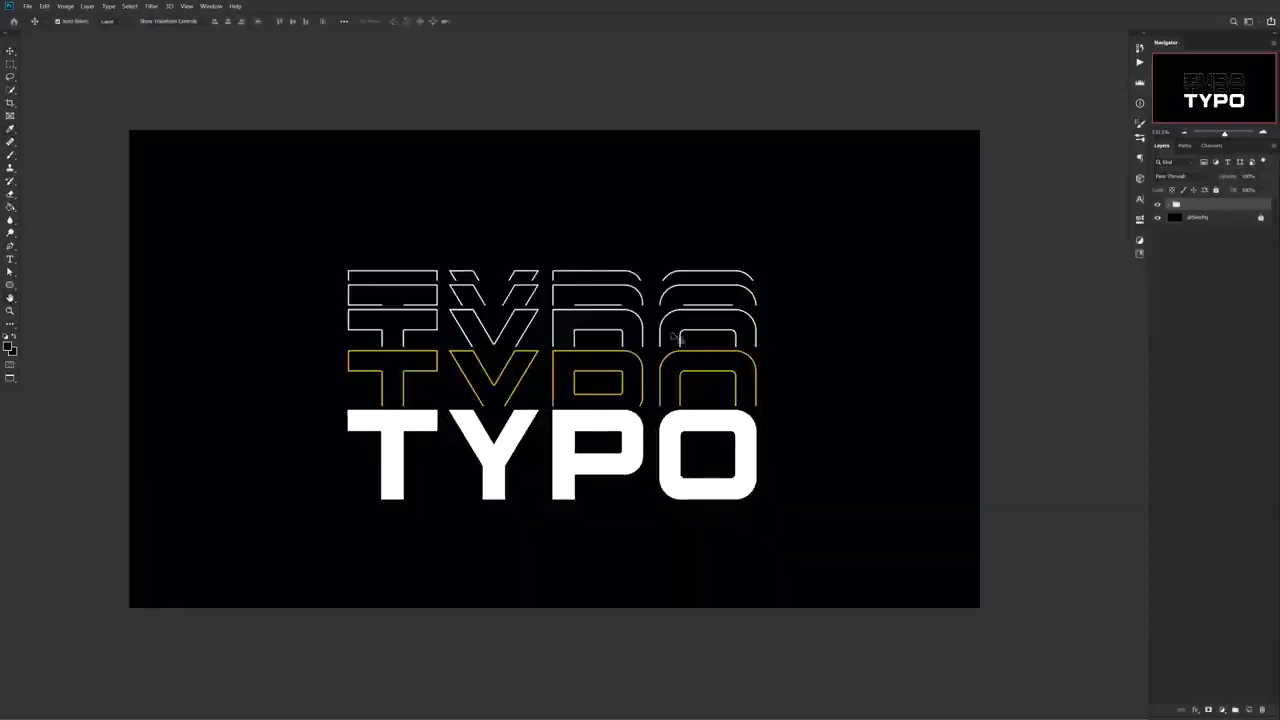
- Rotate the grouped TYPO artwork 90° counterclockwise and fit it vertically along the canvas's right side
{"action": "left_click_drag", "start_coordinate": [780, 500], "coordinate": [670, 150]}
{"action": "left_click_drag", "start_coordinate": [575, 362], "coordinate": [848, 343]}
{"action": "left_click_drag", "start_coordinate": [844, 562], "coordinate": [846, 593]}
{"action": "key", "text": "Return"}
{"action": "left_click_drag", "start_coordinate": [880, 480], "coordinate": [865, 462]}
- Select a large rectangle over the empty left area on a new layer and fill it with yellow
{"action": "key", "text": "ctrl+shift+alt+n"}
{"action": "key", "text": "m"}
{"action": "left_click_drag", "start_coordinate": [146, 151], "coordinate": [691, 585]}
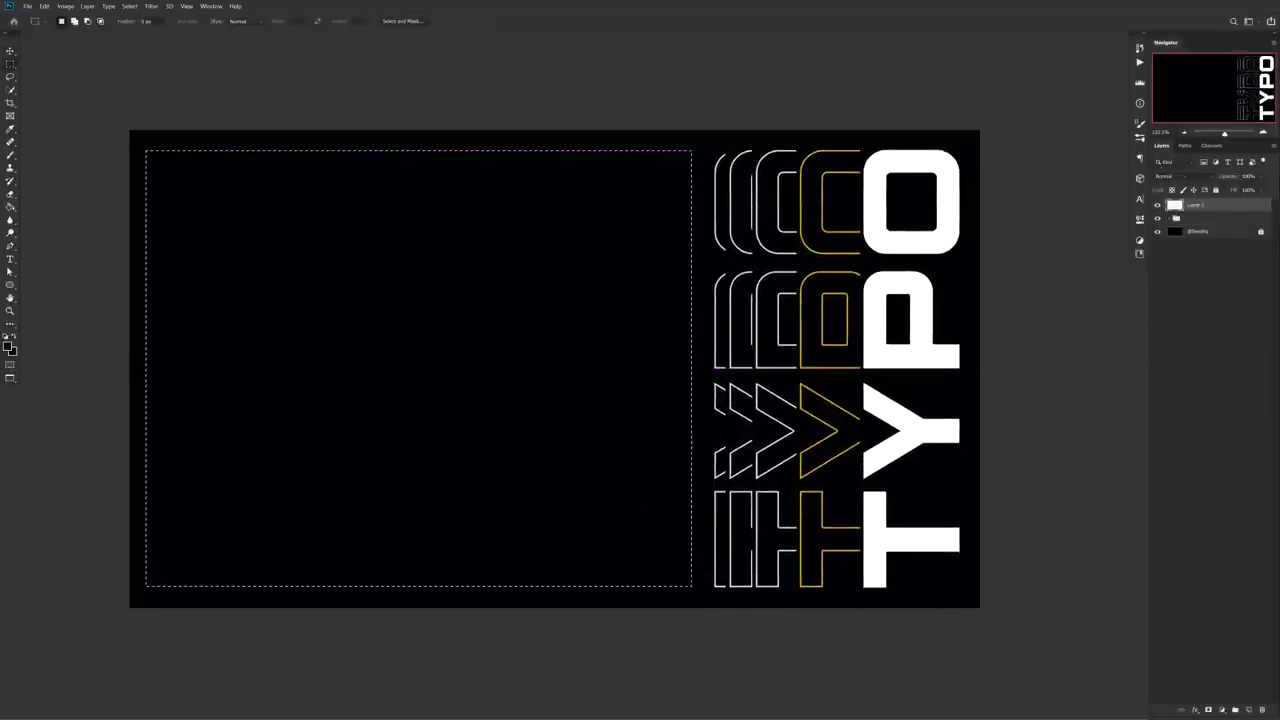
{"action": "left_click", "coordinate": [9, 345]}
{"action": "left_click", "coordinate": [845, 254]}
{"action": "left_click", "coordinate": [1045, 325]}
{"action": "key", "text": "alt+BackSpace"}
{"action": "key", "text": "v"}
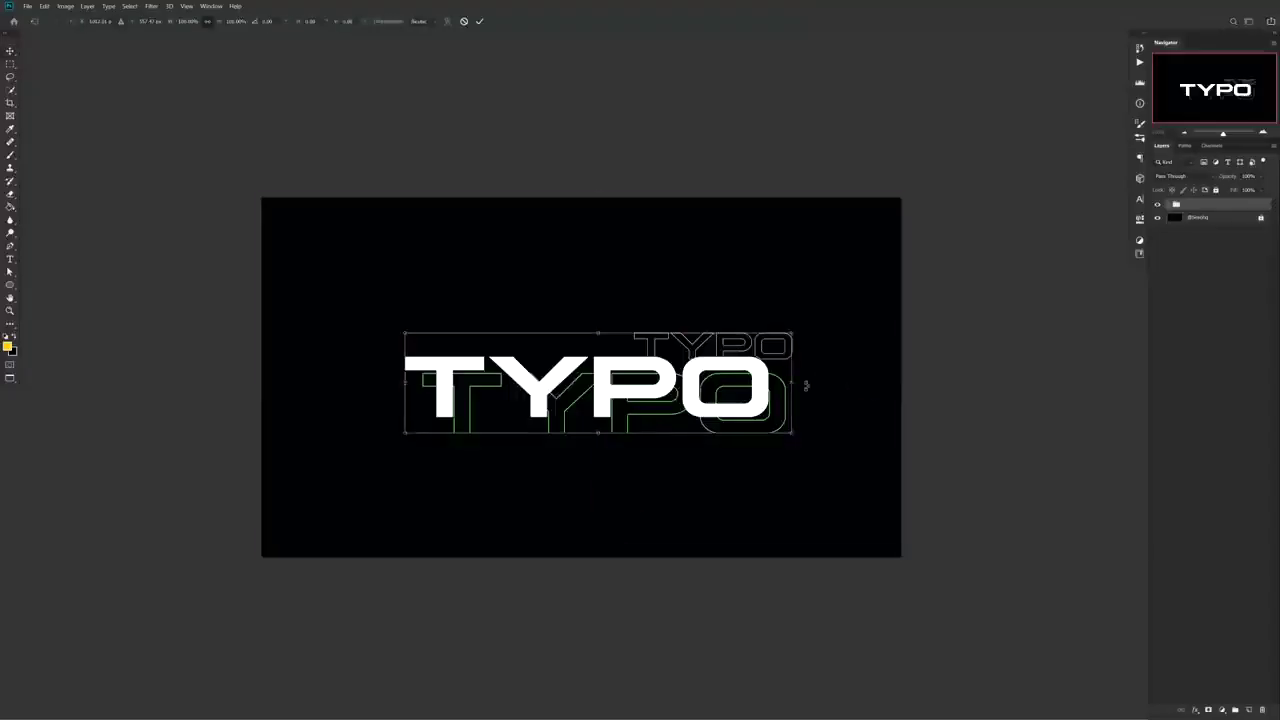
- Rotate the grouped TYPO artwork diagonally and shift it towards the canvas's lower right
{"action": "left_click_drag", "start_coordinate": [820, 320], "coordinate": [971, 229]}
{"action": "left_click_drag", "start_coordinate": [918, 376], "coordinate": [965, 435]}
- Draw a closed diagonal-edged Pen shape over the canvas's upper-left corner on a new layer and fill it with white
{"action": "left_click", "coordinate": [1248, 710]}
{"action": "key", "text": "p"}
{"action": "left_click", "coordinate": [702, 183]}
{"action": "left_click", "coordinate": [300, 604]}
{"action": "left_click", "coordinate": [194, 598]}
{"action": "left_click", "coordinate": [194, 170]}
{"action": "left_click", "coordinate": [618, 170]}
{"action": "left_click", "coordinate": [702, 183]}
{"action": "right_click", "coordinate": [729, 230]}
{"action": "left_click", "coordinate": [756, 289]}
{"action": "left_click", "coordinate": [482, 129]}
{"action": "key", "text": "Return"}
{"action": "key", "text": "v"}
- Duplicate the white diagonal shape further left and give the copy a black Color Overlay
{"action": "left_click_drag", "start_coordinate": [606, 303], "coordinate": [498, 303]}
{"action": "double_click", "coordinate": [1236, 205]}
{"action": "left_click", "coordinate": [794, 224]}
{"action": "left_click", "coordinate": [1004, 125]}
{"action": "left_click", "coordinate": [646, 282]}
{"action": "left_click", "coordinate": [1054, 327]}
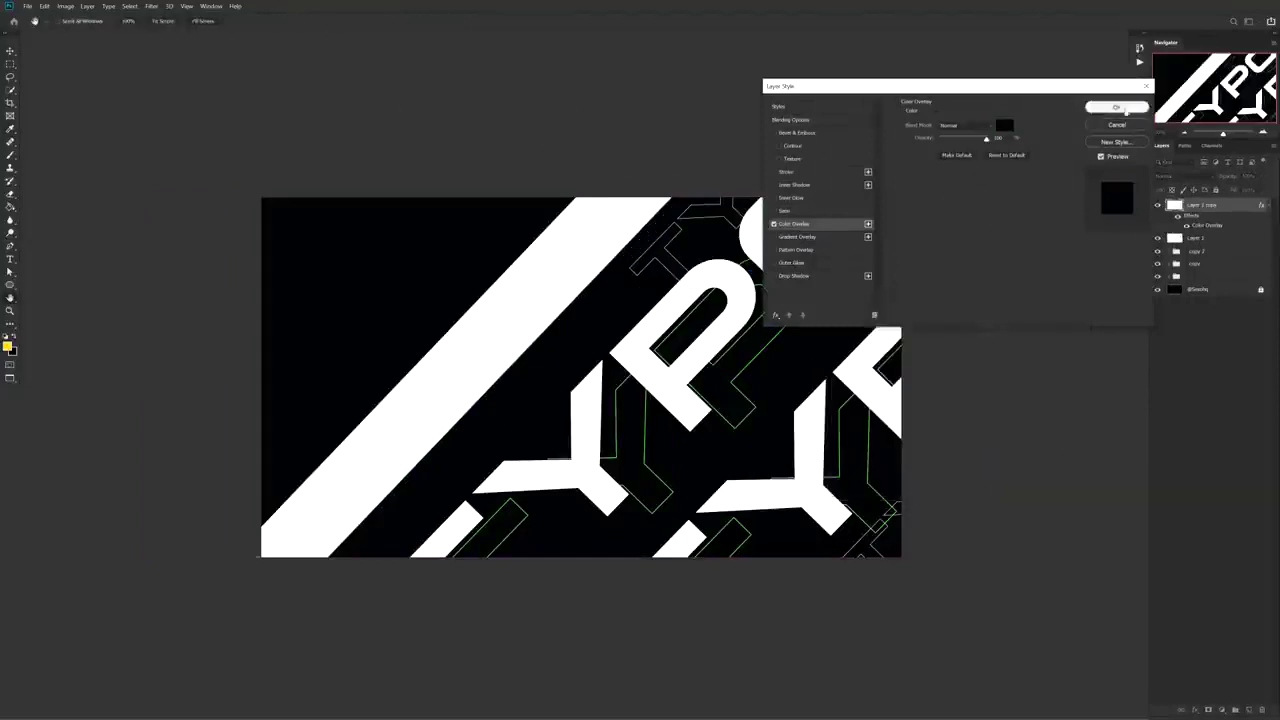
{"action": "left_click", "coordinate": [1116, 107]}
- Duplicate the black diagonal shape further into the corner and change the copy's Color Overlay to bright green
{"action": "left_click_drag", "start_coordinate": [1076, 246], "coordinate": [998, 246]}
{"action": "double_click", "coordinate": [1207, 225]}
{"action": "left_click", "coordinate": [1004, 125]}
{"action": "left_click", "coordinate": [737, 381]}
{"action": "left_click", "coordinate": [1054, 327]}
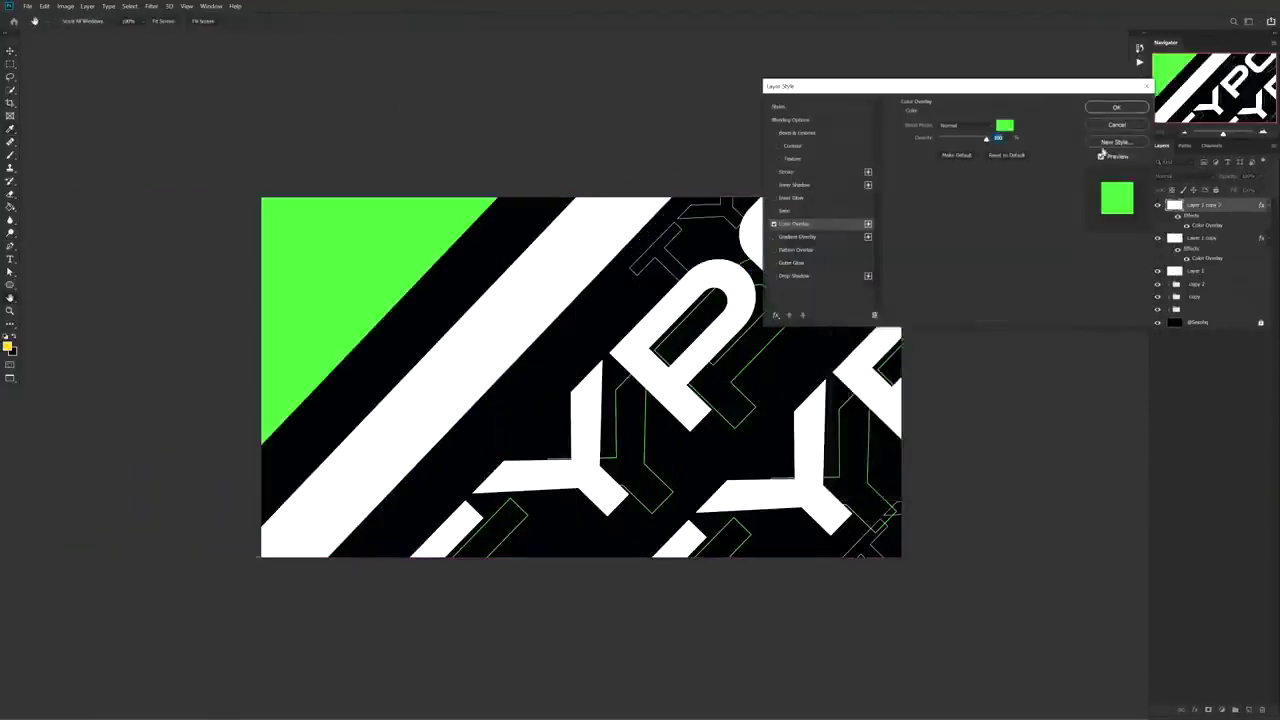
{"action": "left_click", "coordinate": [1116, 107]}
{"action": "left_click_drag", "start_coordinate": [977, 302], "coordinate": [819, 380]}
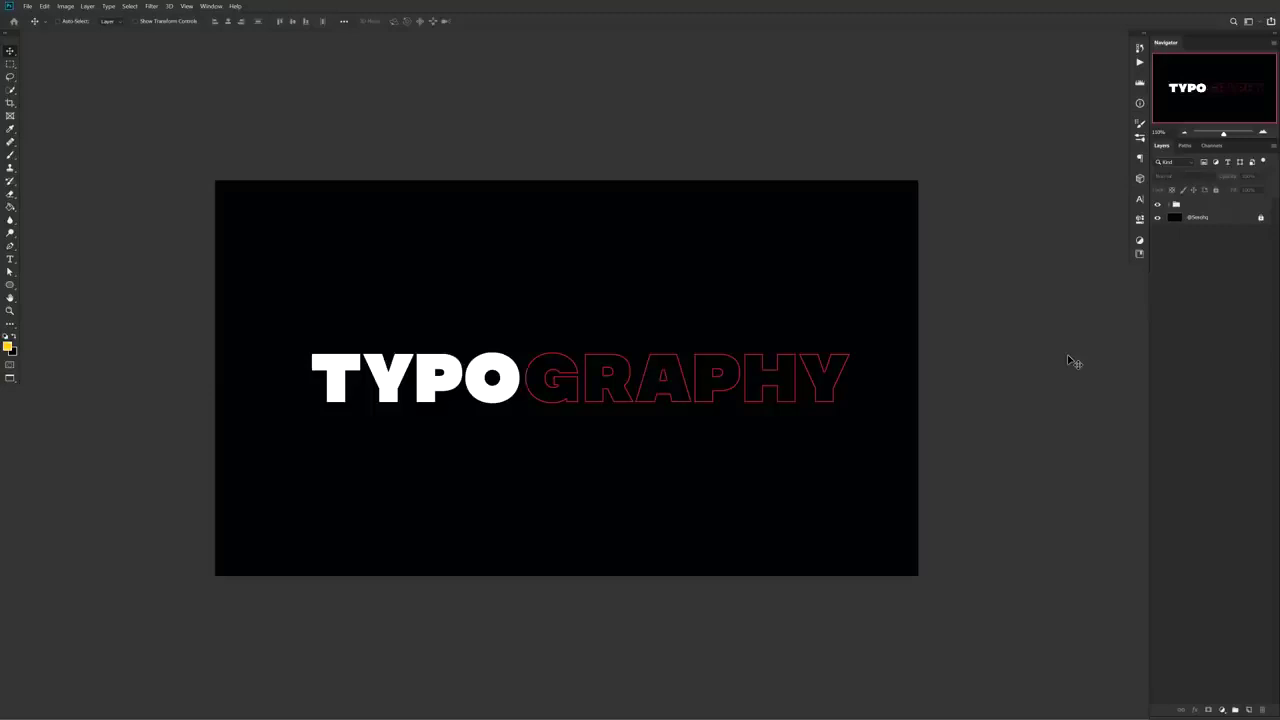
- Raise the fill of the outlined GRAPHY text to 100%
{"action": "left_click", "coordinate": [749, 356], "text": "ctrl"}
{"action": "left_click", "coordinate": [1262, 190]}
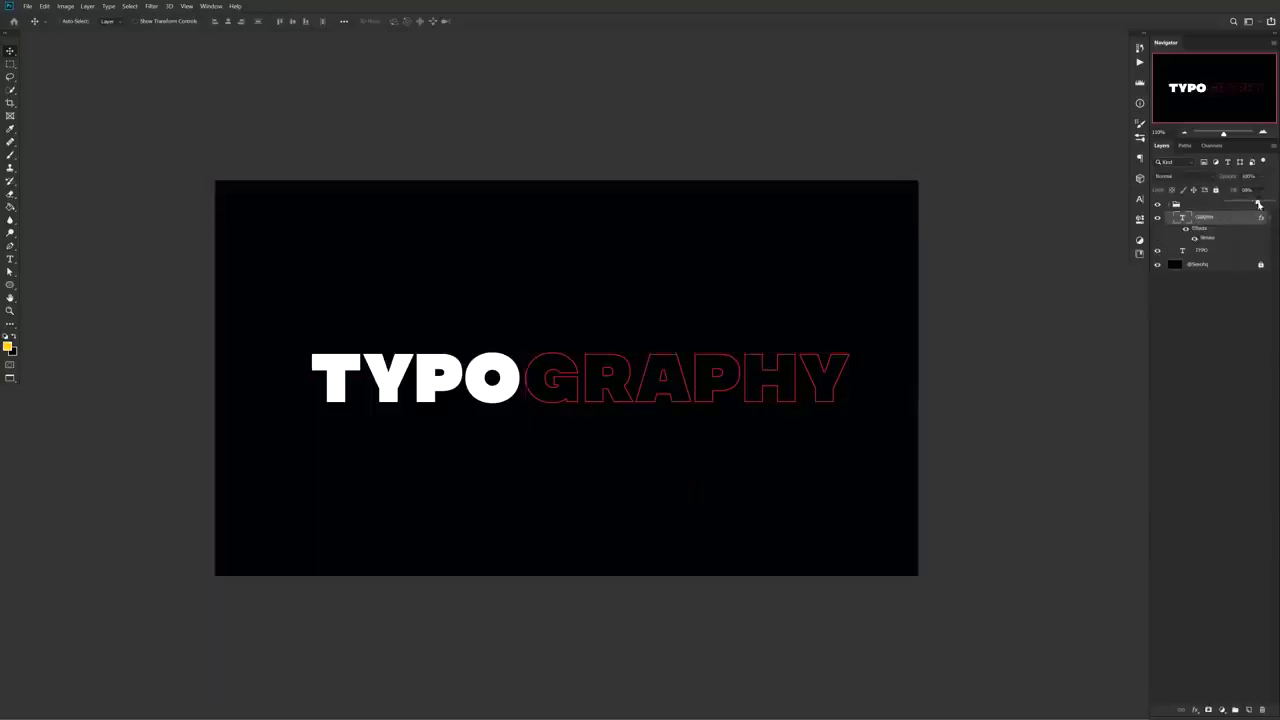
{"action": "left_click_drag", "start_coordinate": [1259, 204], "coordinate": [1263, 204]}
- Copy the red stroke layer style from GRAPHY and paste it onto the TYPO text layer
{"action": "right_click", "coordinate": [1230, 218]}
{"action": "left_click", "coordinate": [1177, 555]}
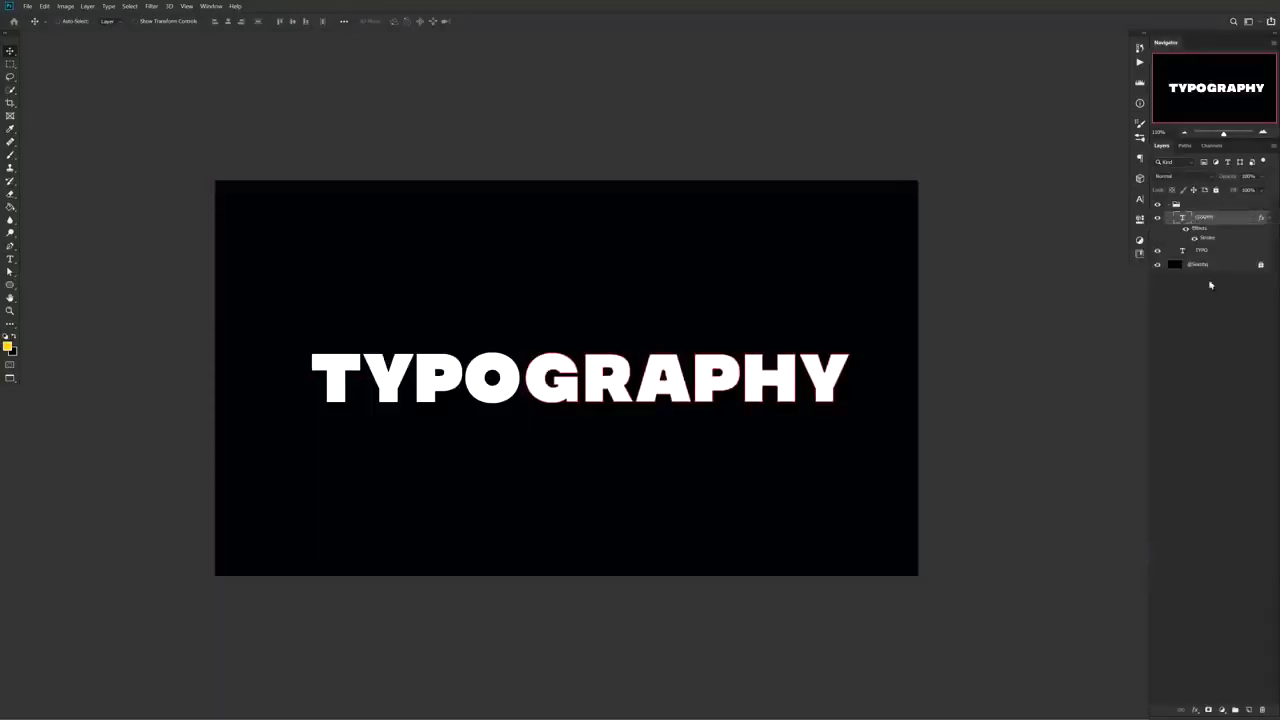
{"action": "left_click", "coordinate": [1200, 250]}
{"action": "right_click", "coordinate": [1200, 250]}
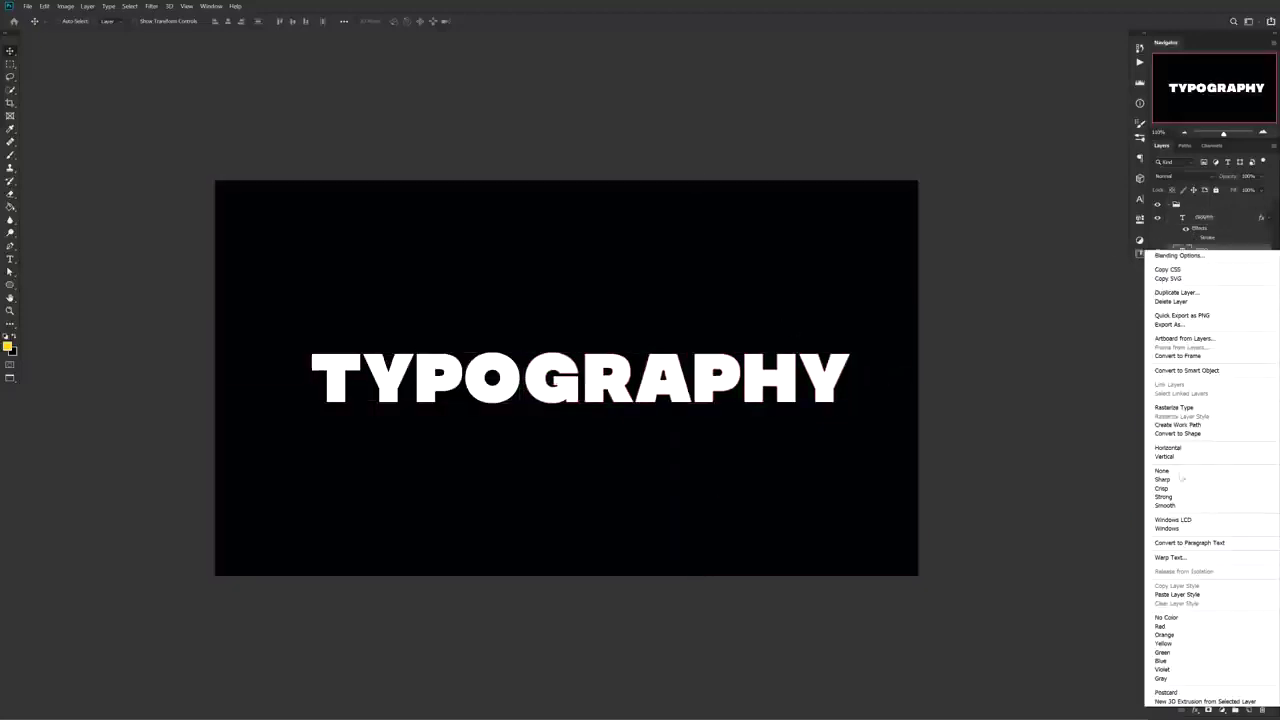
{"action": "left_click", "coordinate": [1177, 595]}
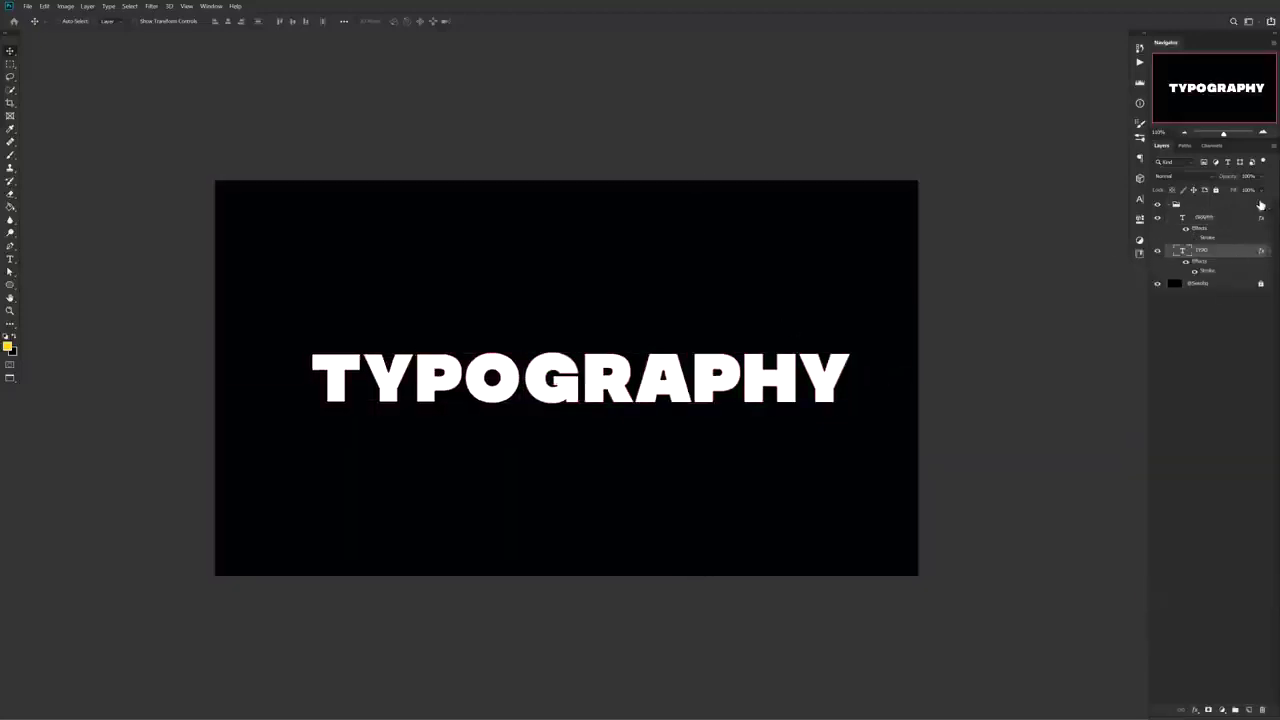
{"action": "left_click", "coordinate": [1178, 204]}
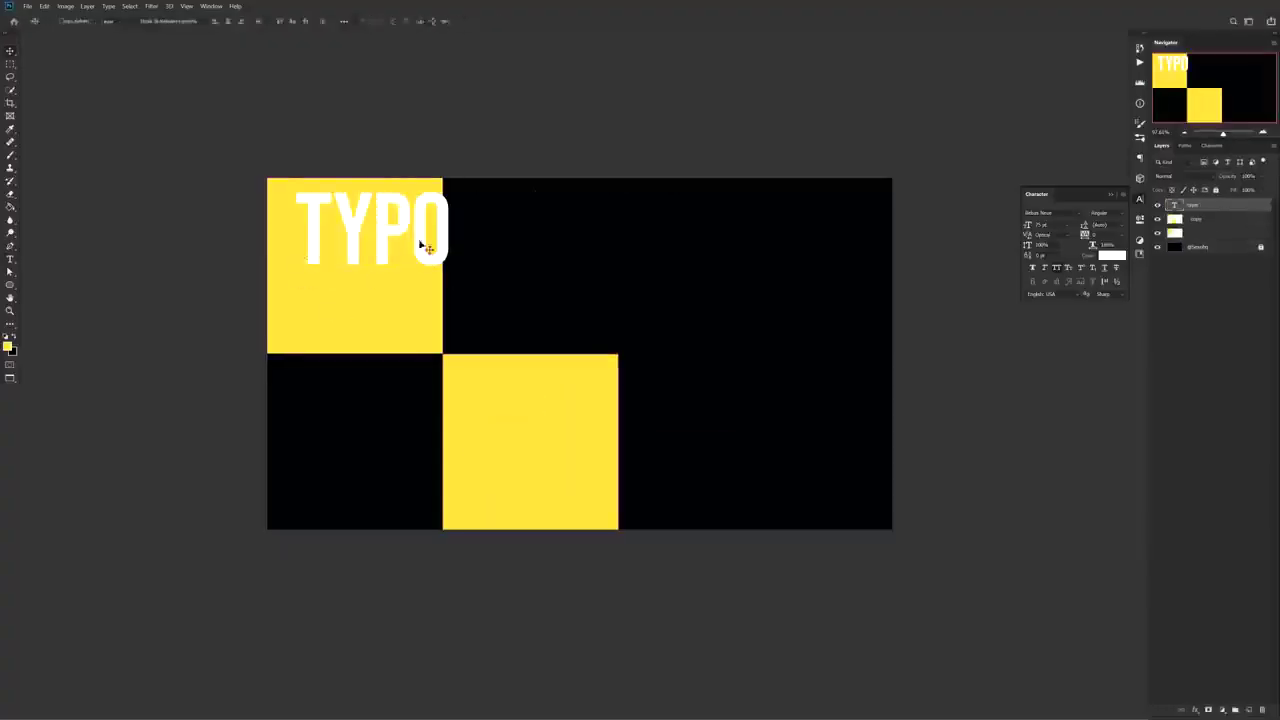
- Place TYPO copies in the yellow and black squares and recolour them in black, white and yellow
{"action": "left_click_drag", "start_coordinate": [423, 243], "coordinate": [534, 347]}
{"action": "left_click", "coordinate": [1112, 255]}
{"action": "left_click", "coordinate": [1193, 219], "text": "shift"}
{"action": "left_click", "coordinate": [1112, 255]}
- Stretch the white TYPO in the lower yellow square so it nearly fills the square's height
{"action": "left_click", "coordinate": [571, 403]}
{"action": "key", "text": "ctrl+t"}
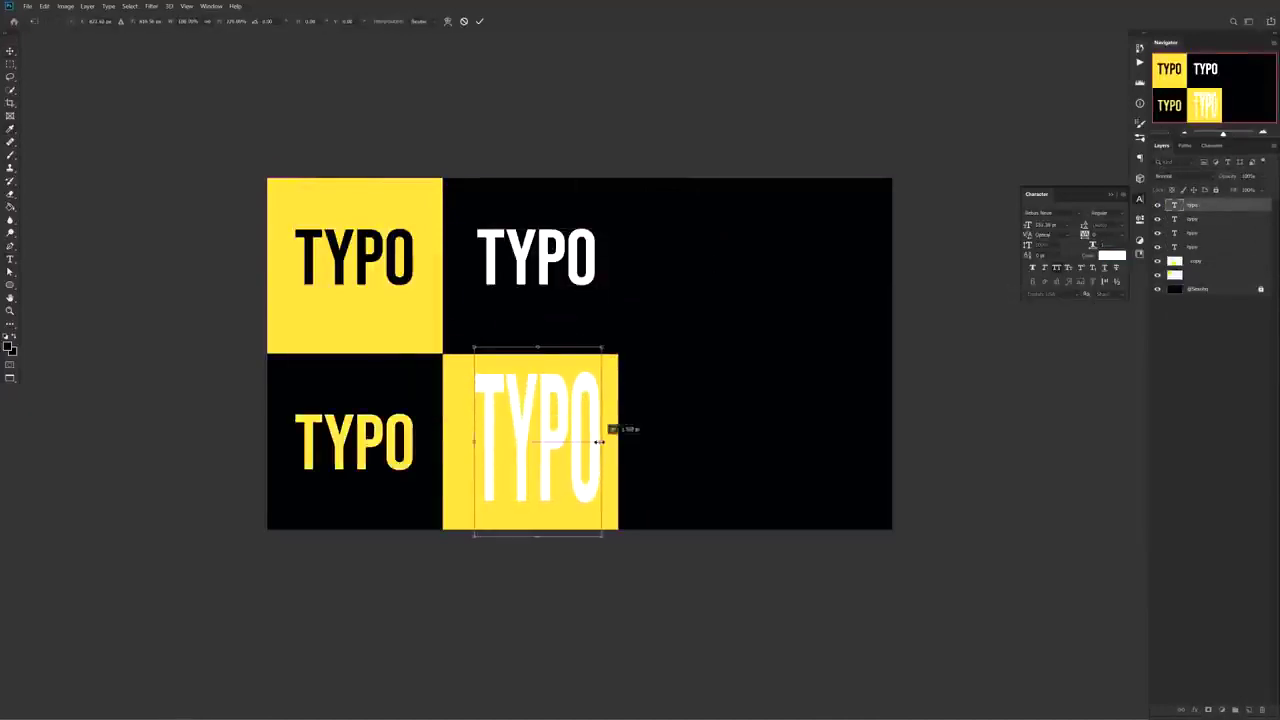
{"action": "left_click_drag", "start_coordinate": [474, 441], "coordinate": [465, 441]}
{"action": "key", "text": "Return"}
- Add a black bar and a small, widely tracked TYPOGRAPHY IS LIFE caption beneath TYPO in the upper yellow square
{"action": "left_click", "coordinate": [354, 258]}
{"action": "left_click", "coordinate": [1105, 268]}
{"action": "left_click_drag", "start_coordinate": [377, 267], "coordinate": [357, 312]}
{"action": "type", "text": "GRAPHY IS LIFE"}
{"action": "key", "text": "ctrl+a"}
{"action": "left_click", "coordinate": [1098, 235]}
{"action": "left_click", "coordinate": [477, 21]}
{"action": "key", "text": "v"}
{"action": "scroll", "coordinate": [347, 294], "scroll_direction": "up", "scroll_amount": 4}
{"action": "scroll", "coordinate": [411, 303], "scroll_direction": "down", "scroll_amount": 4}
{"action": "left_click", "coordinate": [571, 262]}
{"action": "left_click", "coordinate": [384, 262]}
{"action": "left_click", "coordinate": [571, 270], "text": "shift"}
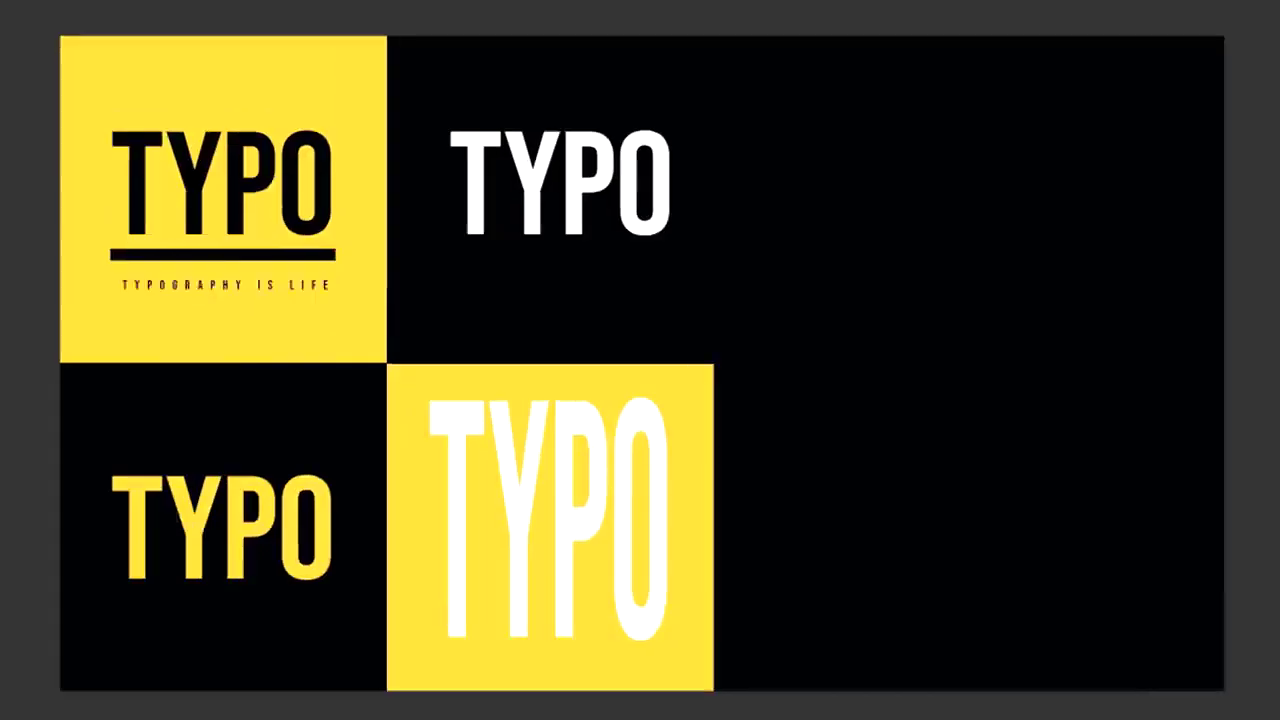
- Add a smaller yellow GRAPHY line with a white rectangle beside it beneath TYPO in the lower black square
{"action": "key", "text": "Delete"}
{"action": "key", "text": "ctrl+t"}
{"action": "left_click_drag", "start_coordinate": [221, 263], "coordinate": [221, 383]}
{"action": "left_click_drag", "start_coordinate": [260, 183], "coordinate": [274, 184]}
{"action": "key", "text": "Return"}
{"action": "key", "text": "Delete"}
{"action": "left_click_drag", "start_coordinate": [289, 112], "coordinate": [704, 212]}
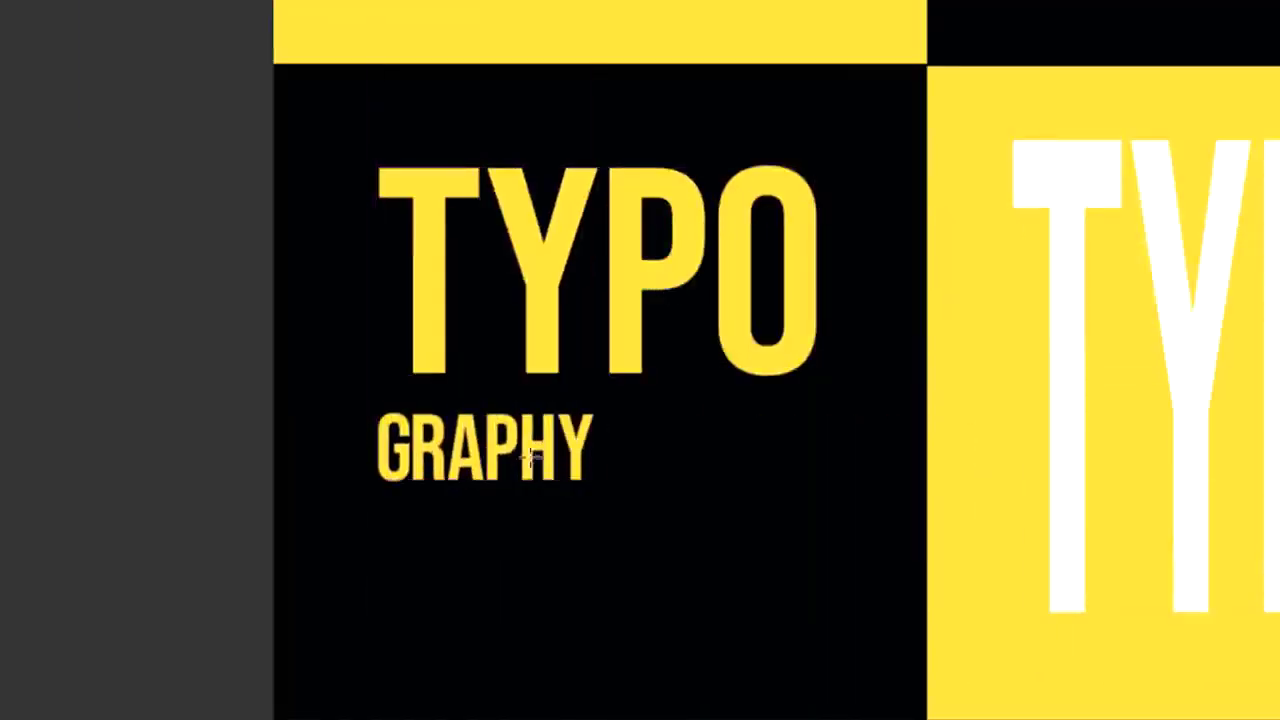
{"action": "left_click_drag", "start_coordinate": [606, 413], "coordinate": [821, 480]}
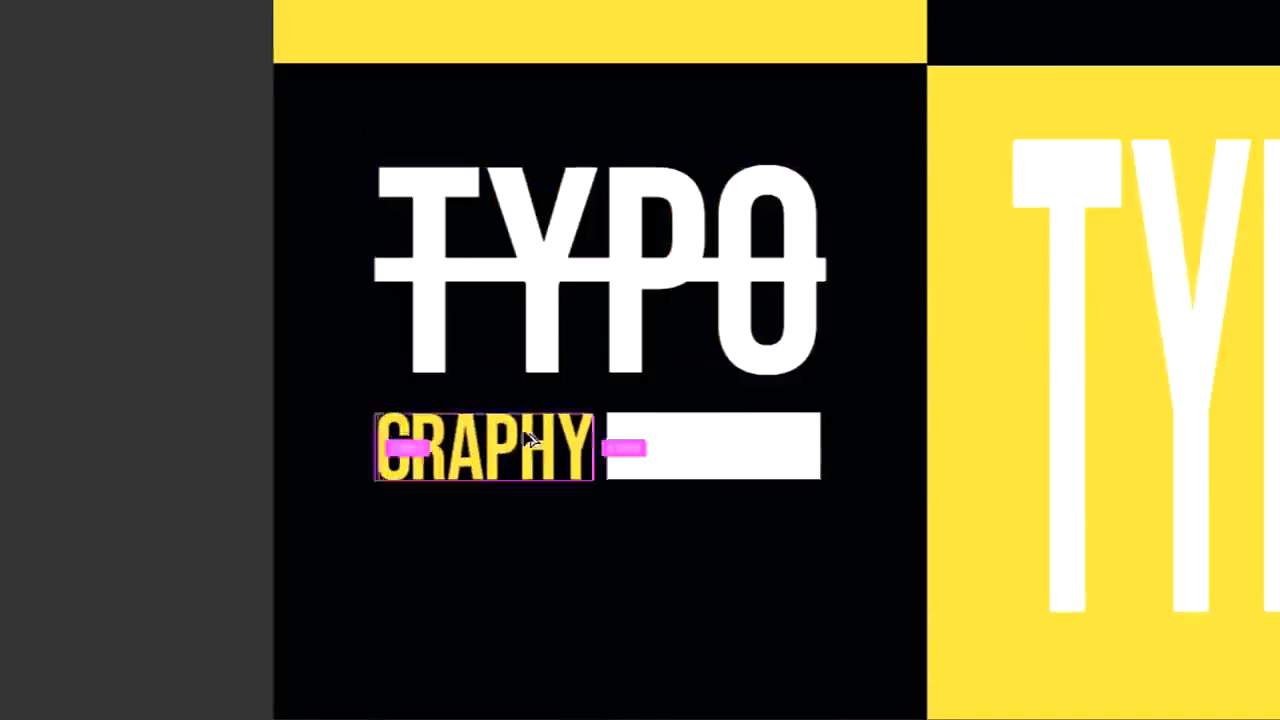
- Add the white words IS and LIFE in two staggered lines beneath the white rectangle
{"action": "type", "text": "IS"}
{"action": "double_click", "coordinate": [600, 645]}
{"action": "type", "text": "LIFE"}
{"action": "left_click_drag", "start_coordinate": [598, 574], "coordinate": [526, 574]}
{"action": "left_click_drag", "start_coordinate": [644, 654], "coordinate": [771, 654]}
{"action": "left_click_drag", "start_coordinate": [526, 574], "coordinate": [640, 540]}
{"action": "left_click", "coordinate": [1140, 245]}
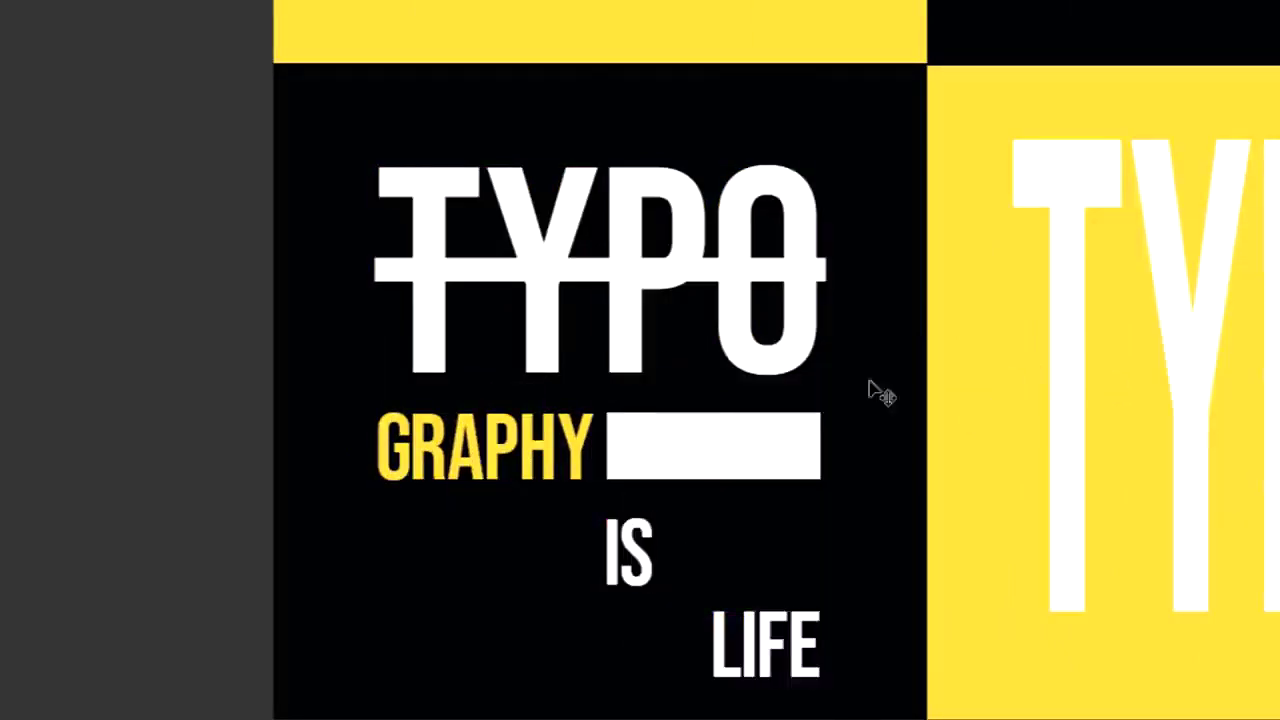
{"action": "key", "text": "ctrl+0"}
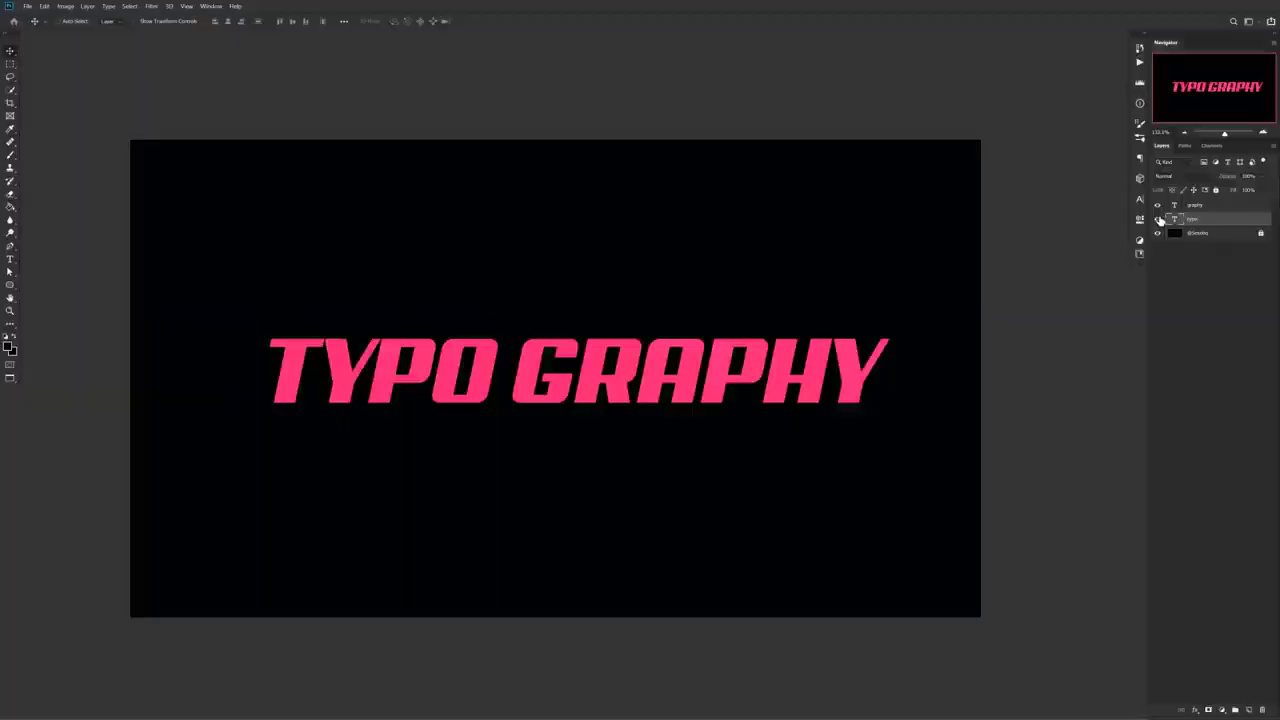
{"action": "left_click", "coordinate": [1157, 218]}
{"action": "left_click", "coordinate": [1157, 218]}
- Select a rectangle around GRAPHY and fill it with white on a new layer behind the word
{"action": "left_click_drag", "start_coordinate": [10, 63], "coordinate": [57, 66]}
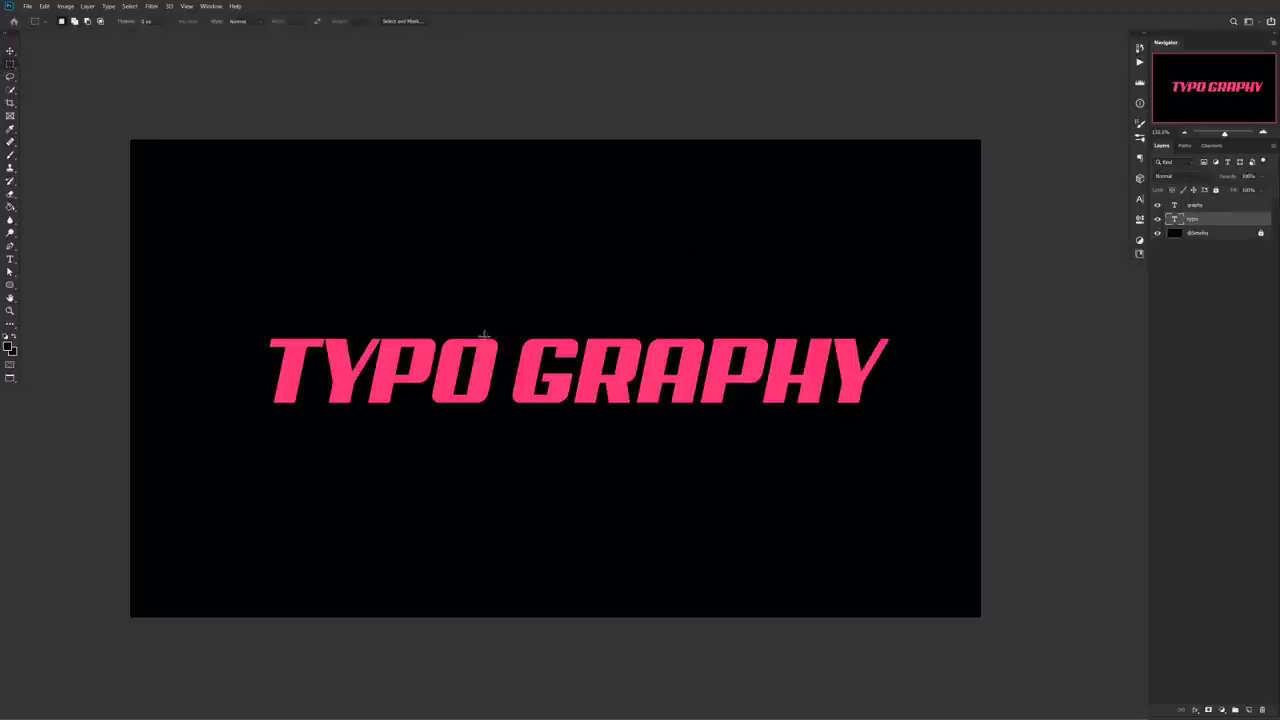
{"action": "left_click_drag", "start_coordinate": [506, 331], "coordinate": [904, 411]}
{"action": "left_click", "coordinate": [1248, 710]}
{"action": "right_click", "coordinate": [728, 345]}
{"action": "left_click", "coordinate": [795, 472]}
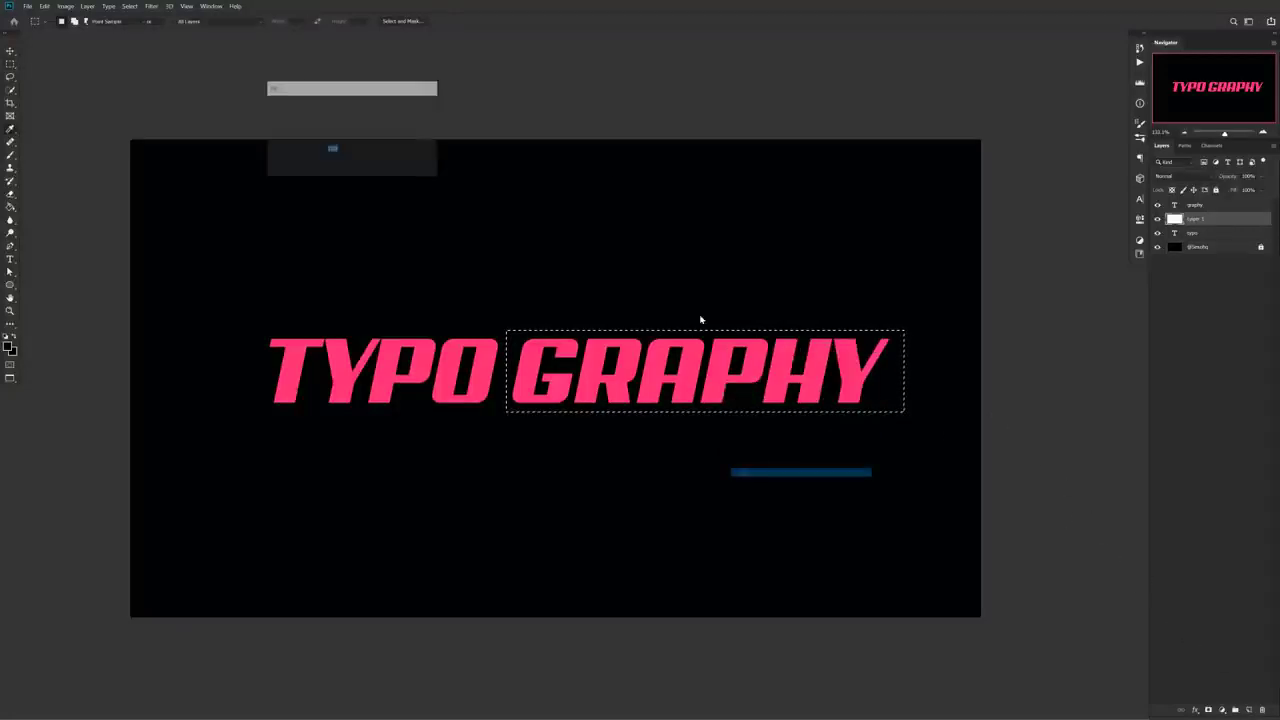
{"action": "left_click", "coordinate": [421, 109]}
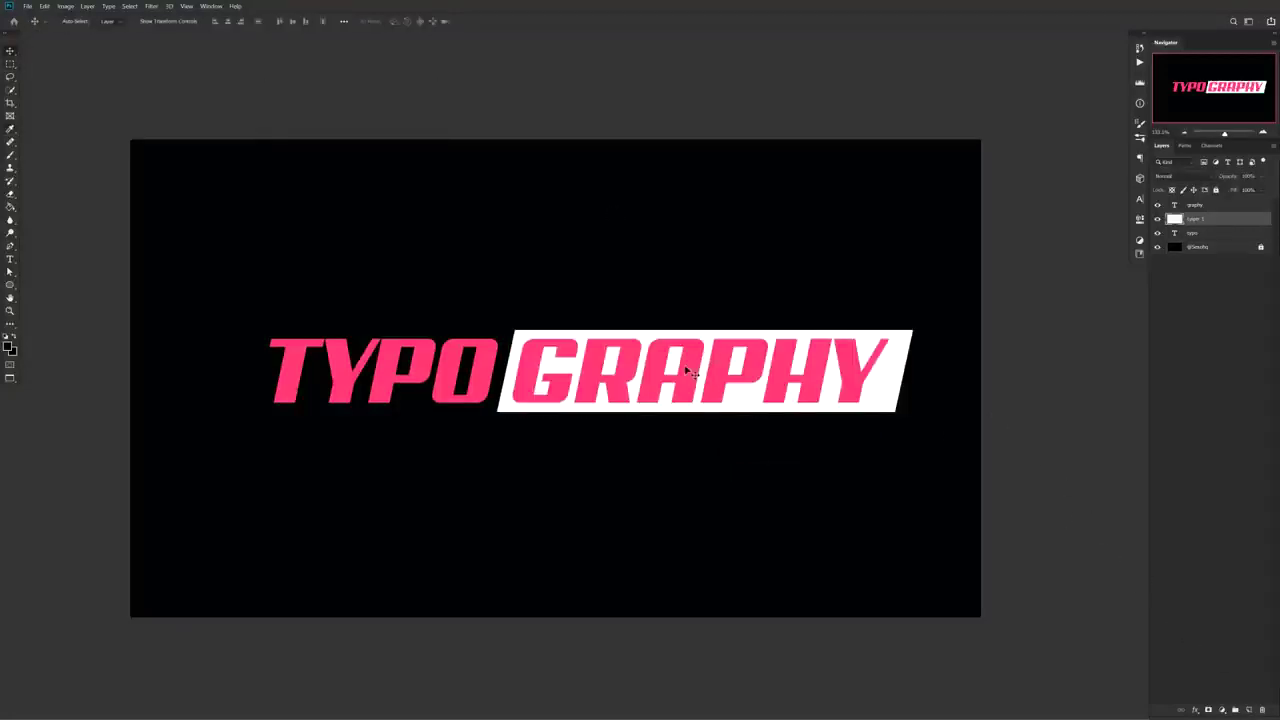
- Centre GRAPHY on the slanted white rectangle, delete its letter shapes from the rectangle and hide the GRAPHY text layer
{"action": "left_click_drag", "start_coordinate": [686, 369], "coordinate": [692, 369]}
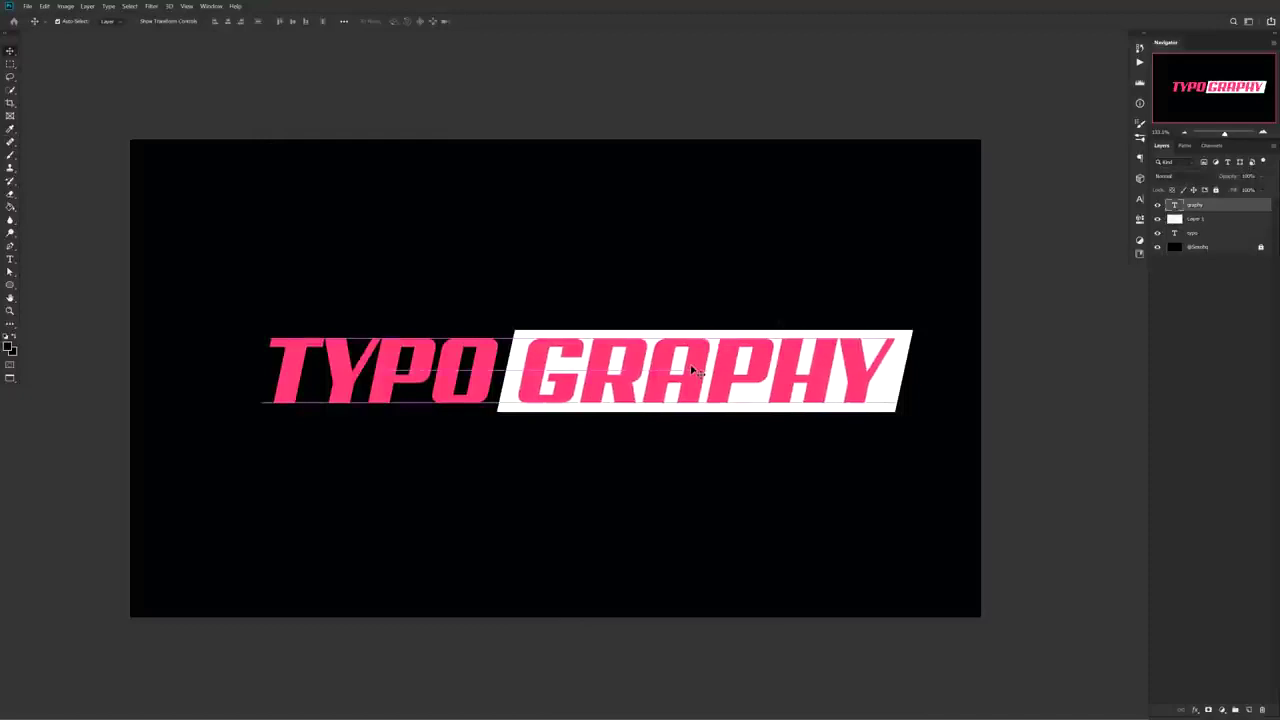
{"action": "left_click", "coordinate": [1176, 206], "text": "ctrl"}
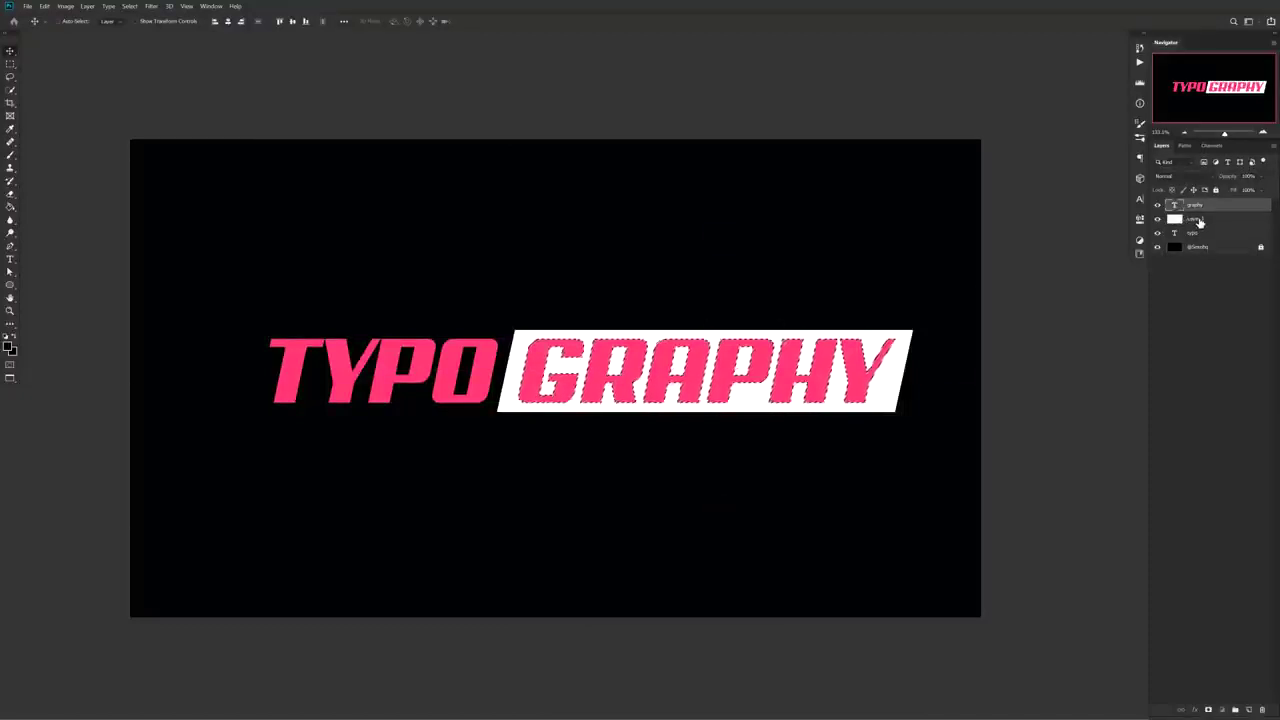
{"action": "left_click", "coordinate": [1199, 220]}
{"action": "key", "text": "Delete"}
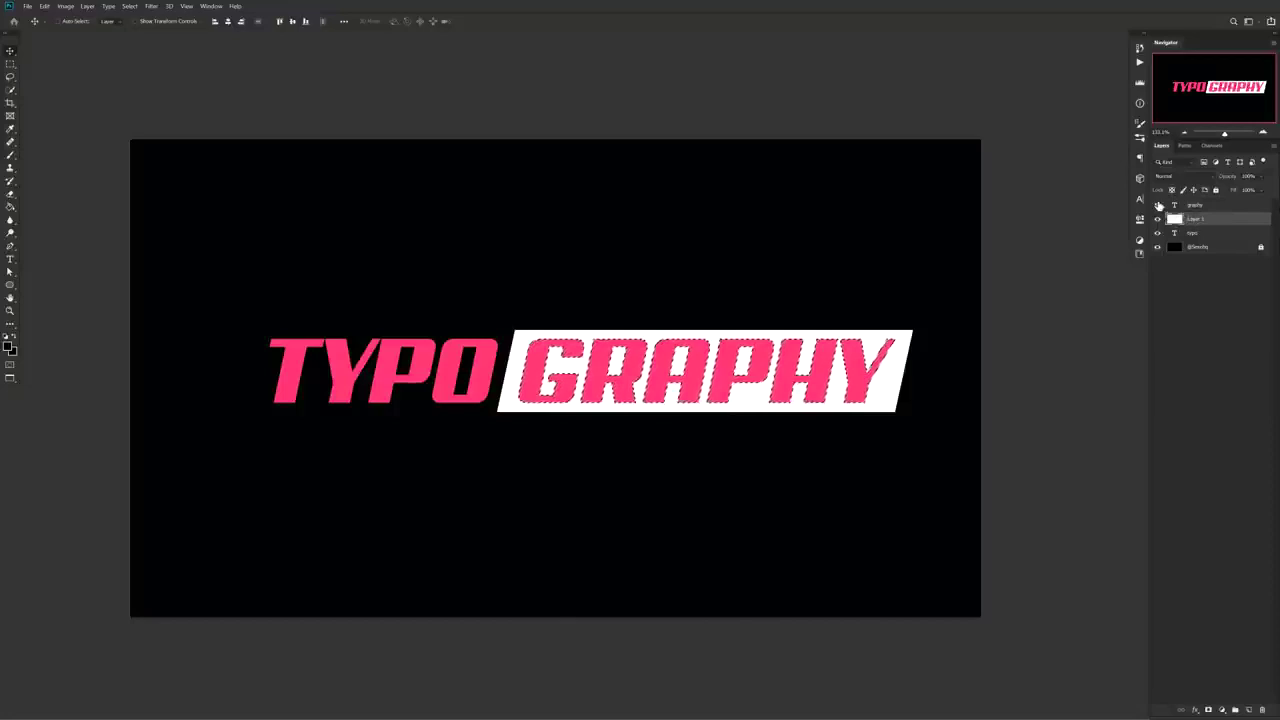
{"action": "left_click", "coordinate": [1157, 205]}
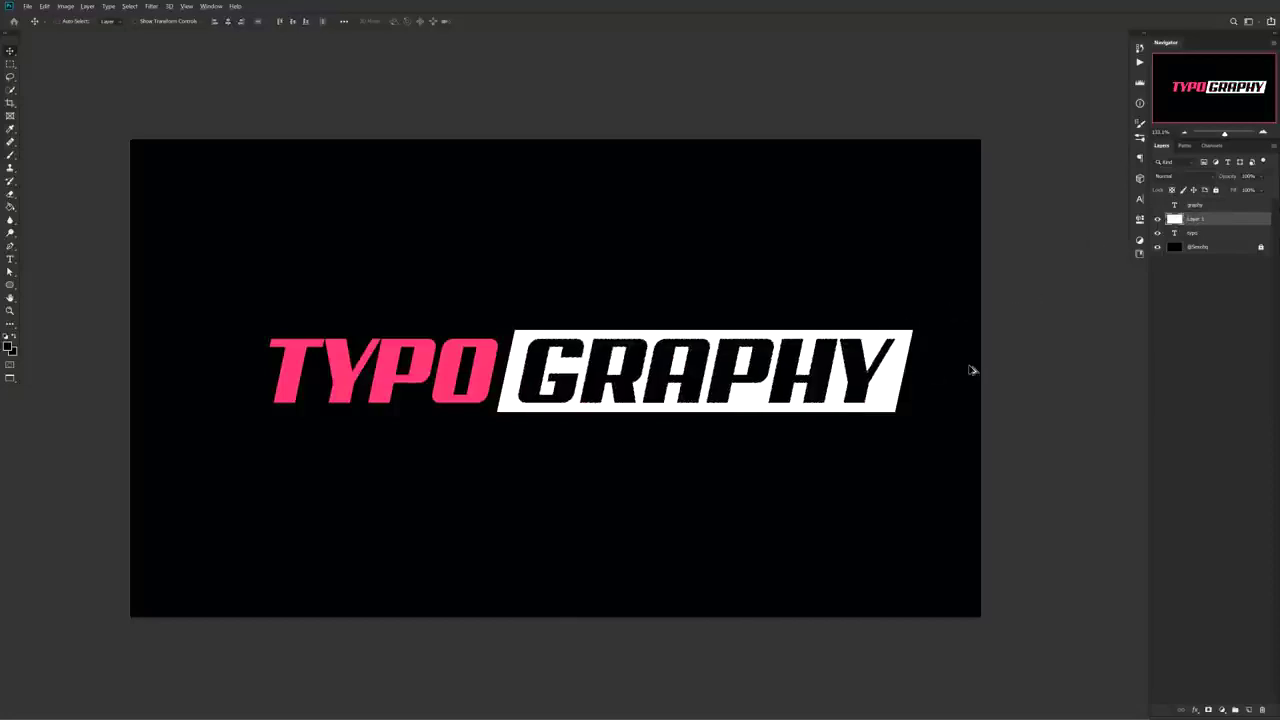
- Add an orange rectangle on a new layer that extends the T of the lower TYPO outward as a solid bar
{"action": "key", "text": "ctrl+1"}
{"action": "left_click_drag", "start_coordinate": [505, 298], "coordinate": [772, 404]}
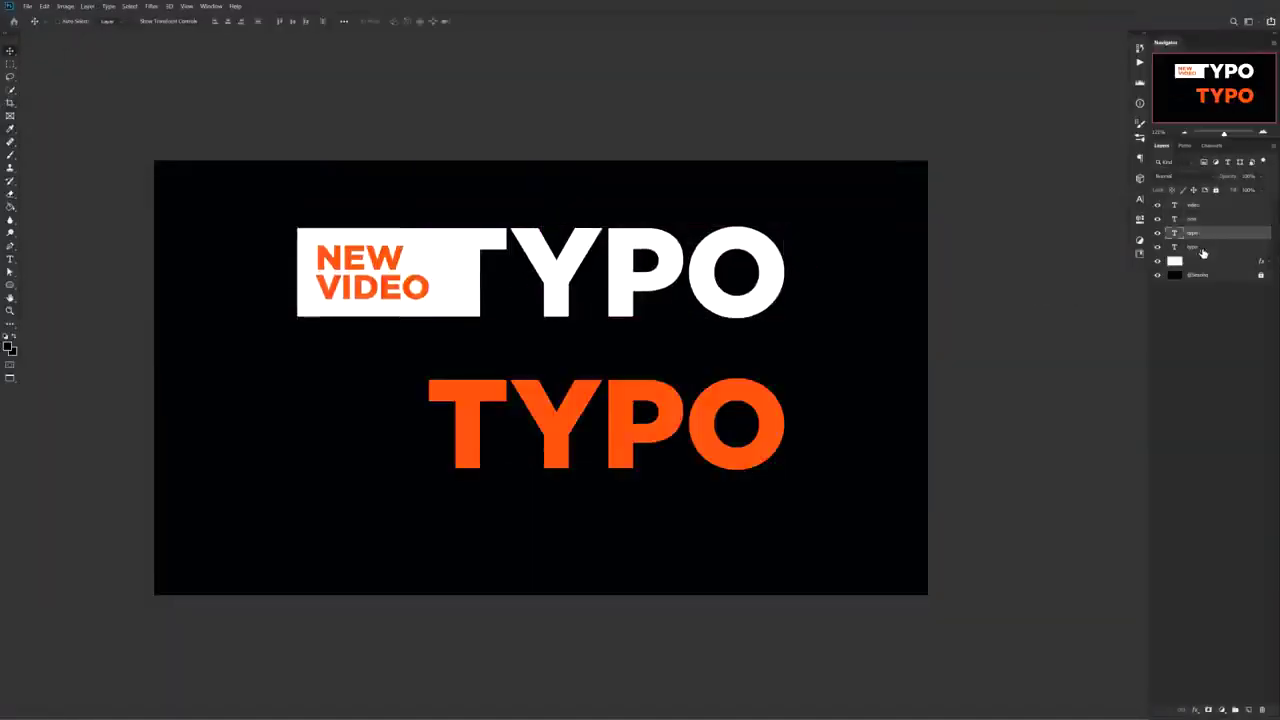
{"action": "left_click", "coordinate": [1248, 709], "text": "ctrl"}
{"action": "key", "text": "m"}
{"action": "left_click_drag", "start_coordinate": [457, 380], "coordinate": [246, 467]}
{"action": "left_click", "coordinate": [8, 347]}
{"action": "left_click", "coordinate": [494, 392]}
{"action": "key", "text": "Return"}
{"action": "key", "text": "alt+BackSpace"}
{"action": "key", "text": "ctrl+d"}
{"action": "key", "text": "v"}
{"action": "key", "text": "ctrl+t"}
{"action": "left_click_drag", "start_coordinate": [353, 467], "coordinate": [353, 469]}
{"action": "key", "text": "Return"}
- Duplicate the NEW and VIDEO lines onto the orange bar and recolour the copies white
{"action": "left_click", "coordinate": [379, 287]}
{"action": "left_click", "coordinate": [372, 259], "text": "ctrl+shift"}
{"action": "left_click_drag", "start_coordinate": [372, 262], "coordinate": [337, 414]}
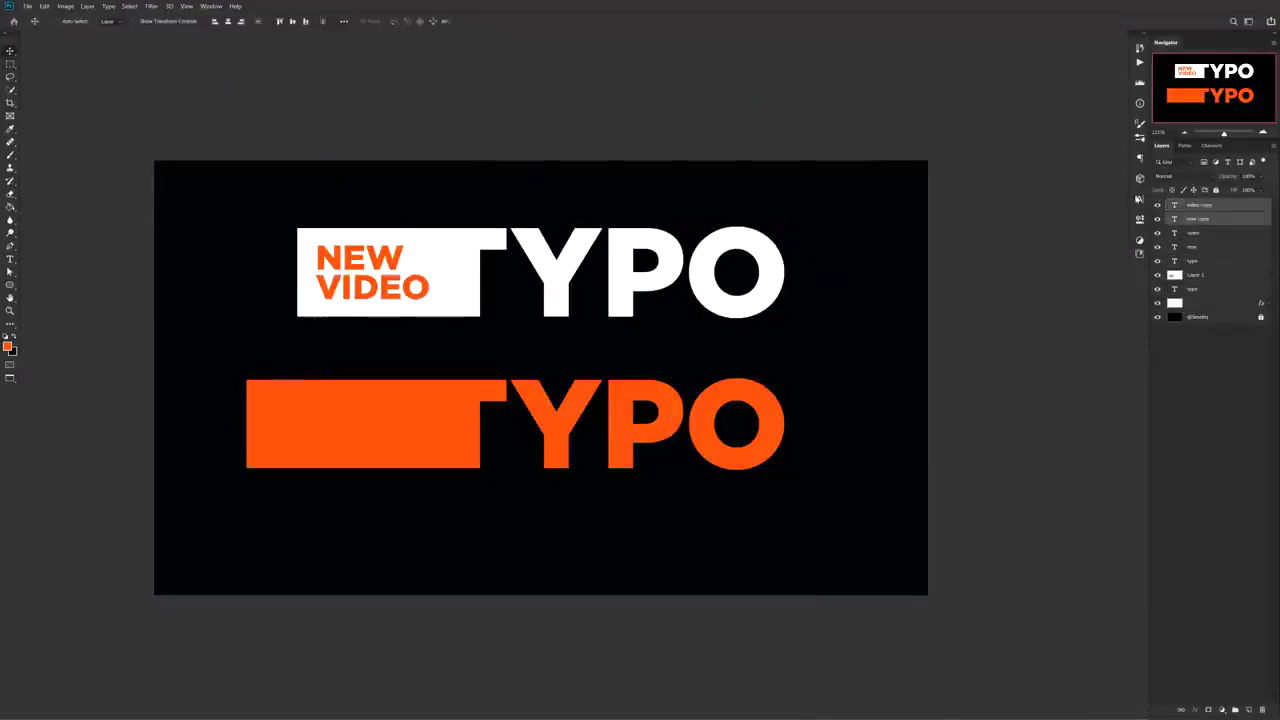
{"action": "left_click", "coordinate": [1139, 199]}
{"action": "left_click", "coordinate": [1111, 256]}
{"action": "left_click", "coordinate": [1051, 328]}
{"action": "left_click", "coordinate": [1110, 257]}
{"action": "left_click", "coordinate": [829, 332]}
{"action": "left_click", "coordinate": [1051, 328]}
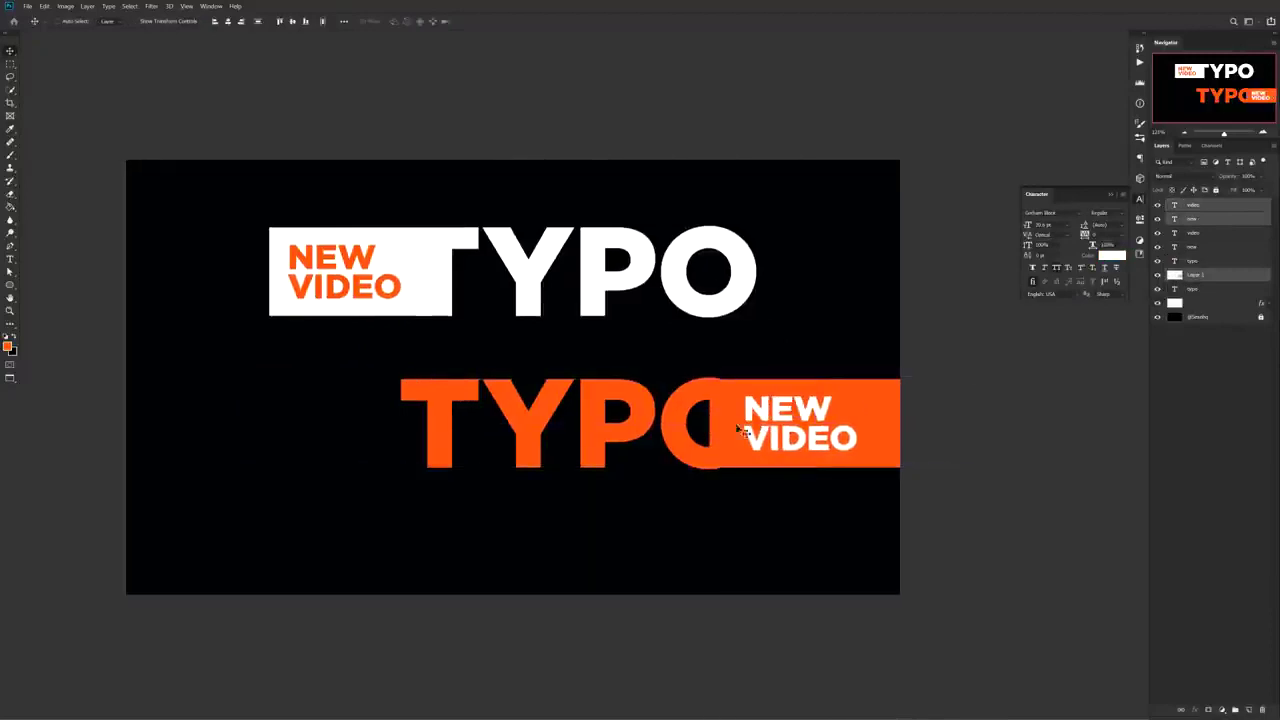
- Move the orange TYPO together with its bar and the white NEW VIDEO lines to centre them beneath the white layout
{"action": "left_click", "coordinate": [626, 404], "text": "ctrl+shift"}
{"action": "left_click_drag", "start_coordinate": [848, 434], "coordinate": [707, 434]}
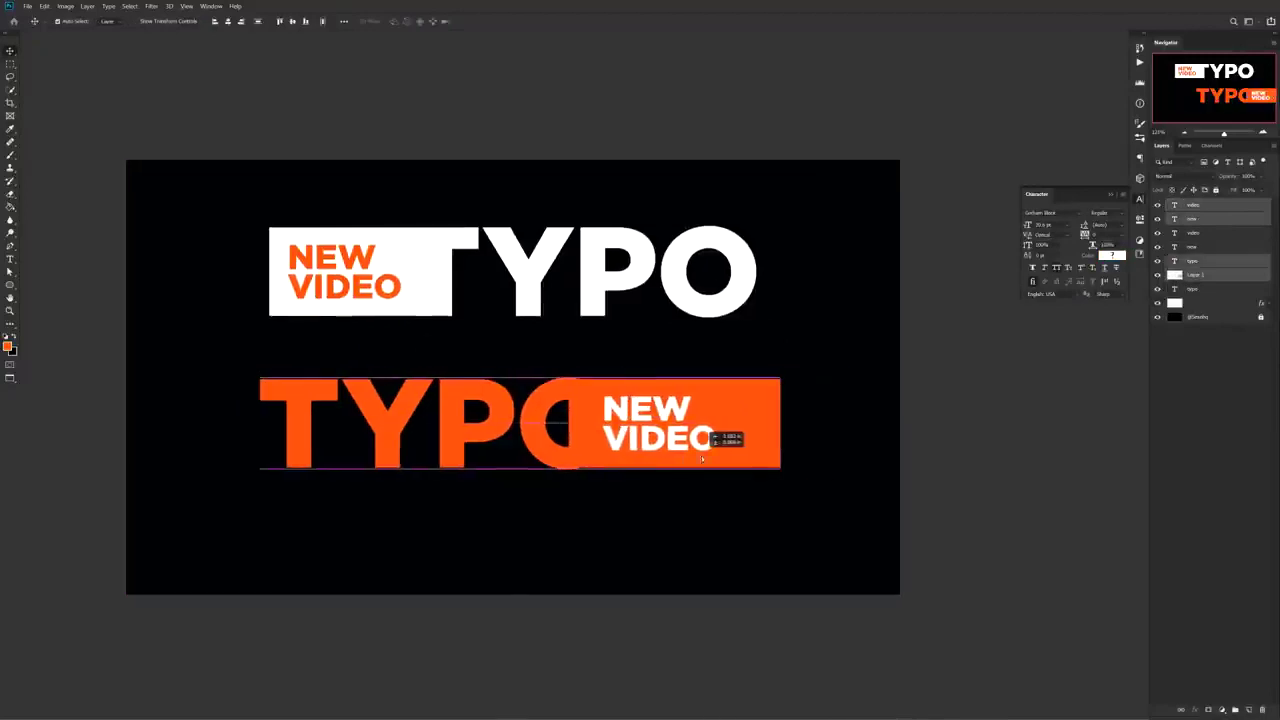
{"action": "left_click", "coordinate": [535, 432], "text": "ctrl"}
{"action": "key", "text": "w"}
{"action": "key", "text": "shift+w"}
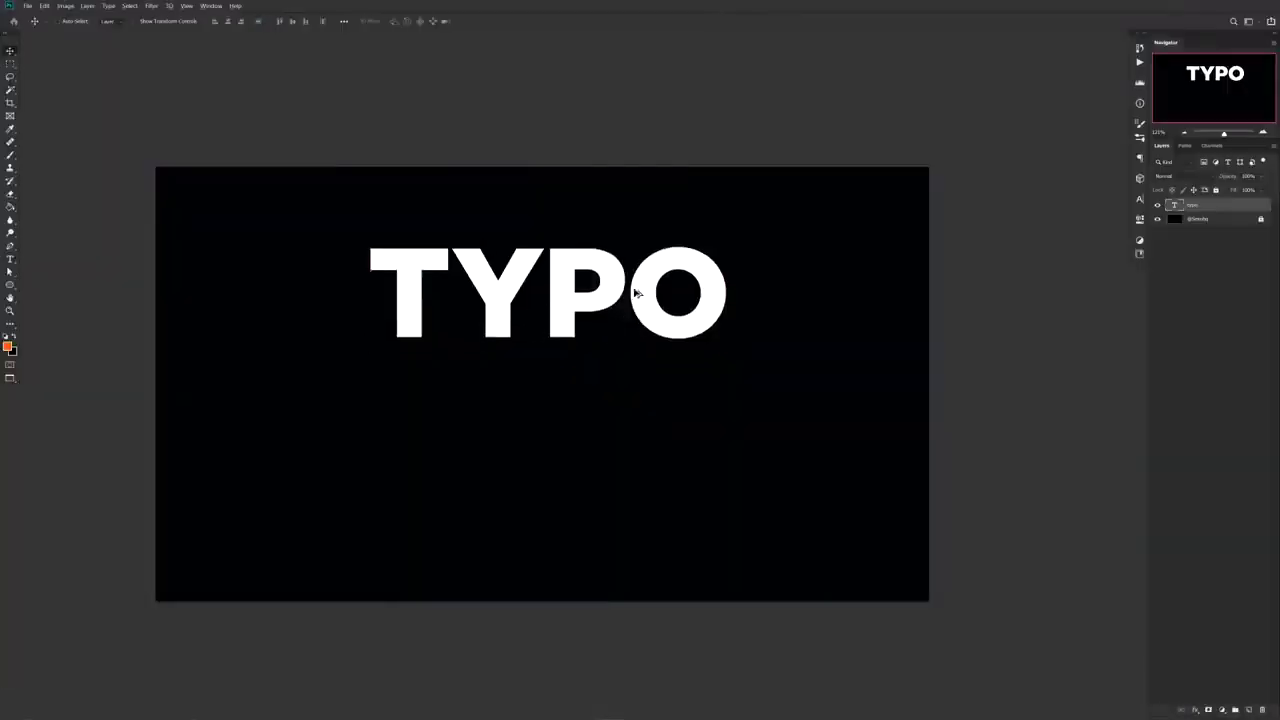
- Duplicate TYPO twice into three stacked lines, then merge them into one layer and centre it on the canvas
{"action": "left_click_drag", "start_coordinate": [640, 291], "coordinate": [648, 396]}
{"action": "left_click_drag", "start_coordinate": [653, 364], "coordinate": [678, 463]}
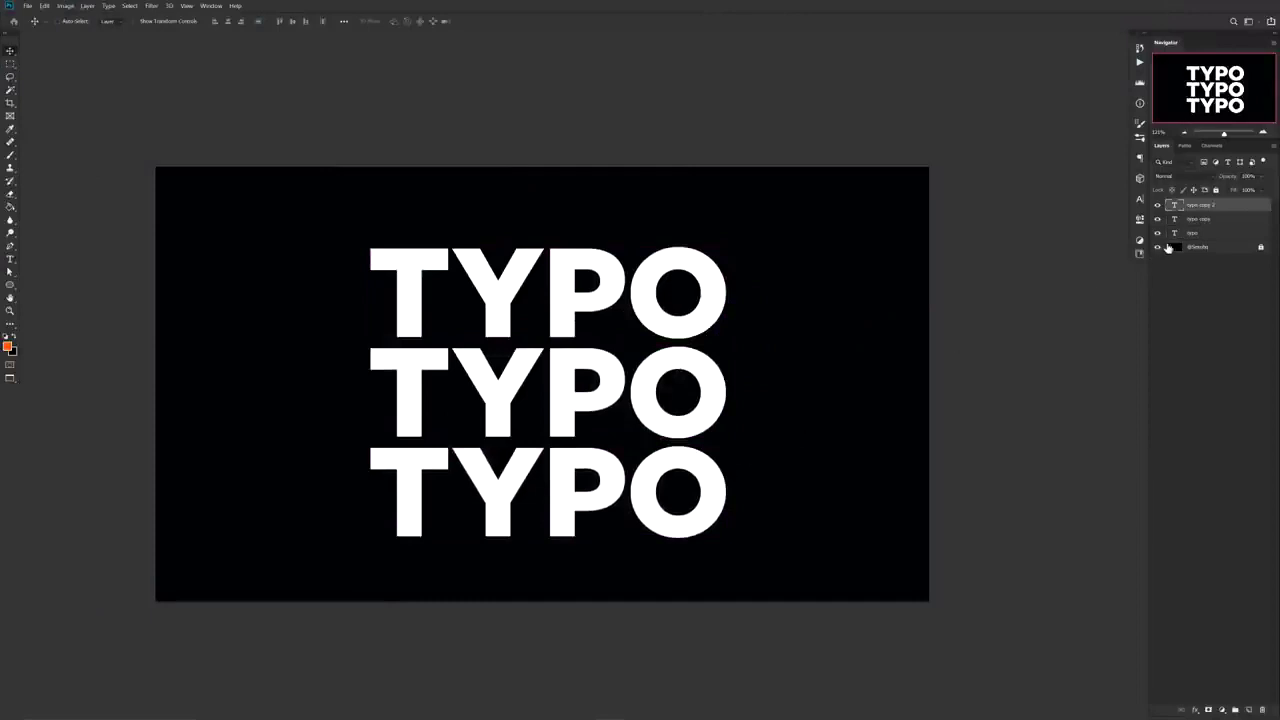
{"action": "left_click", "coordinate": [1205, 235], "text": "shift"}
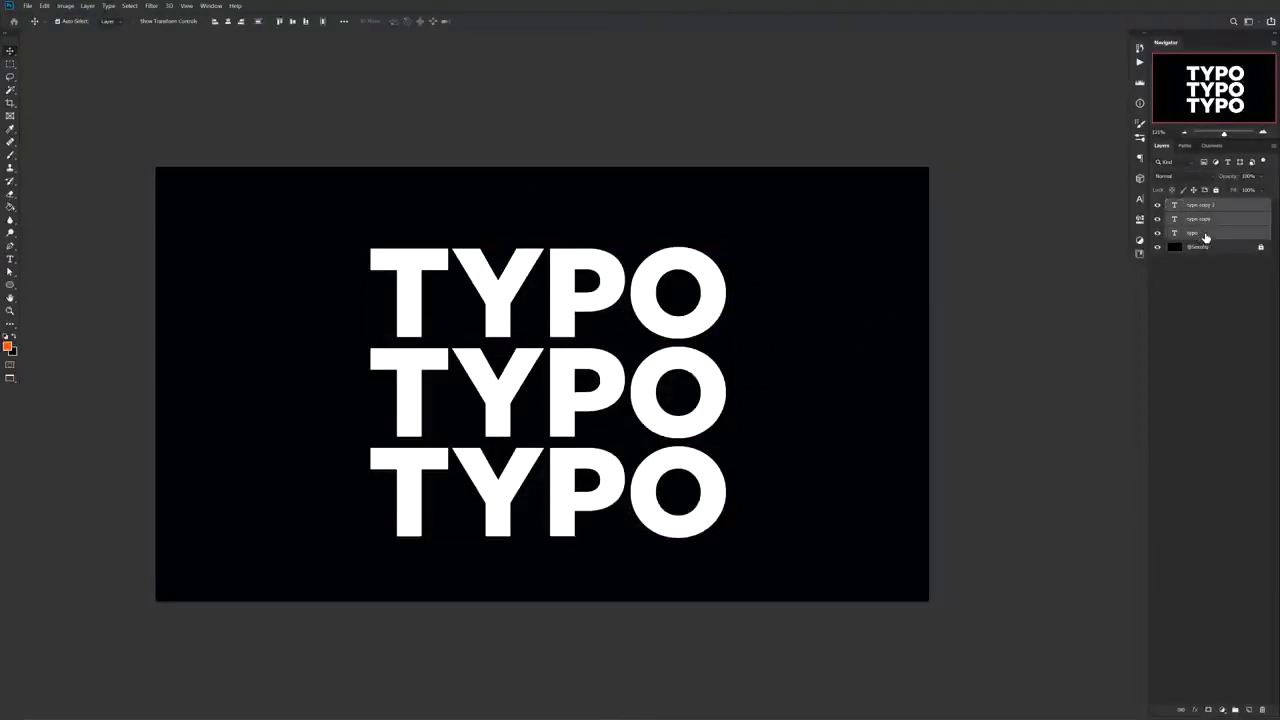
{"action": "key", "text": "ctrl+e"}
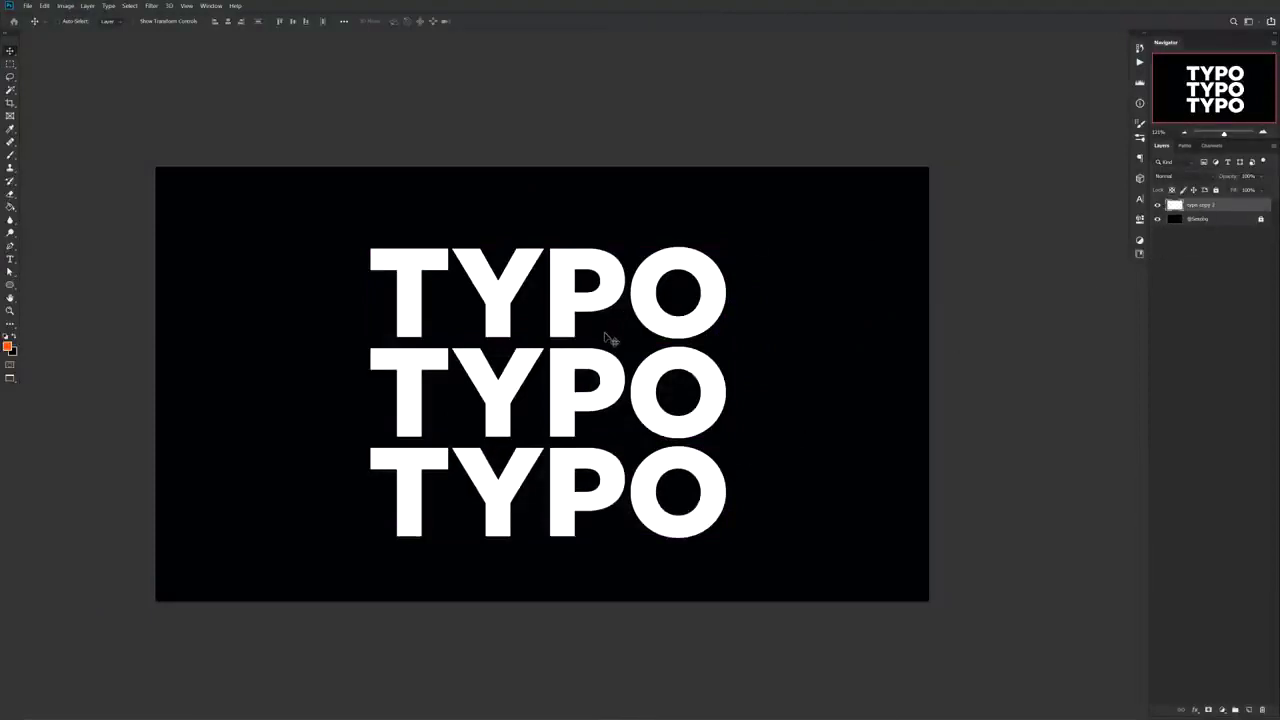
{"action": "left_click_drag", "start_coordinate": [620, 397], "coordinate": [621, 388]}
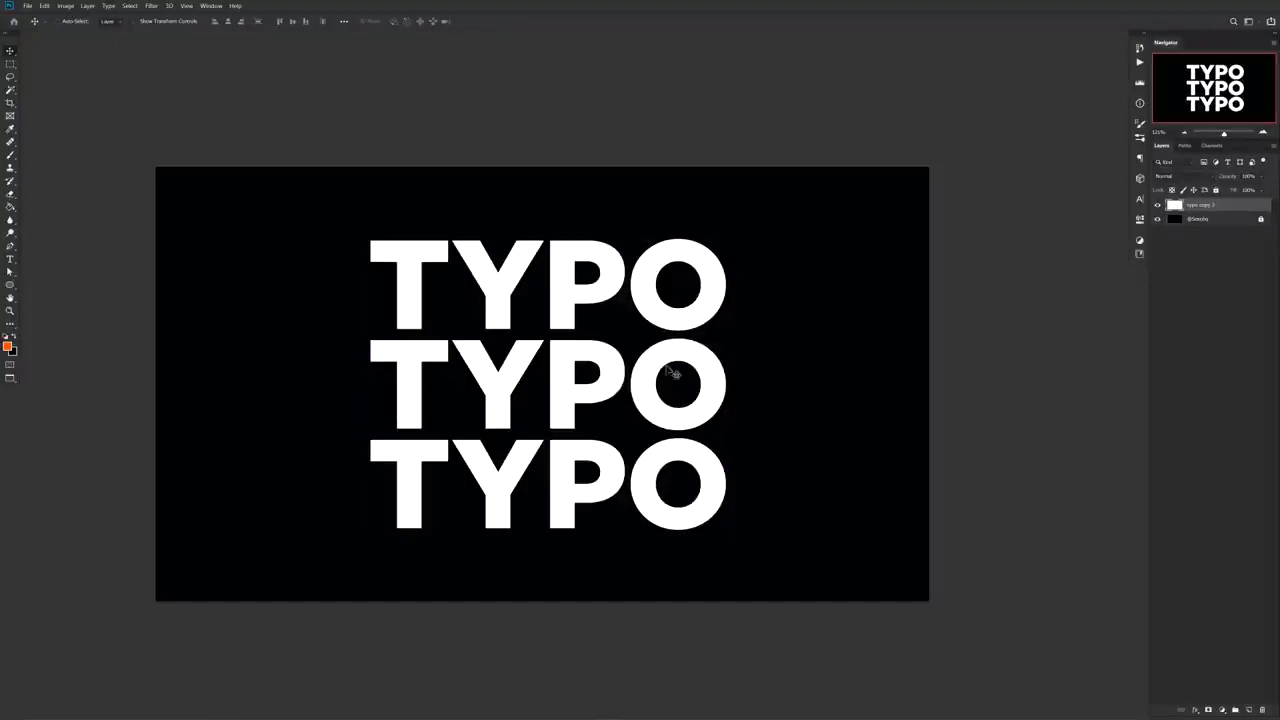
- Apply Liquify to the merged TYPO stack, twirling its middle with a large brush
{"action": "left_click", "coordinate": [147, 8]}
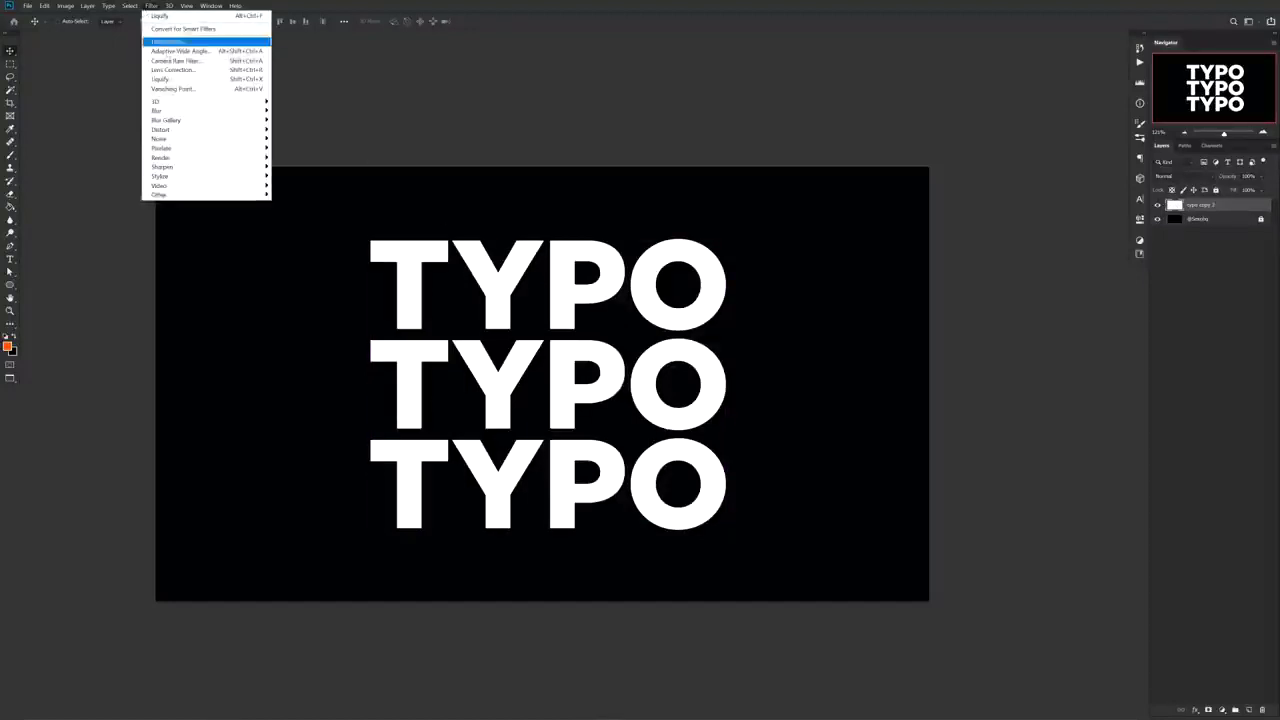
{"action": "left_click", "coordinate": [164, 79]}
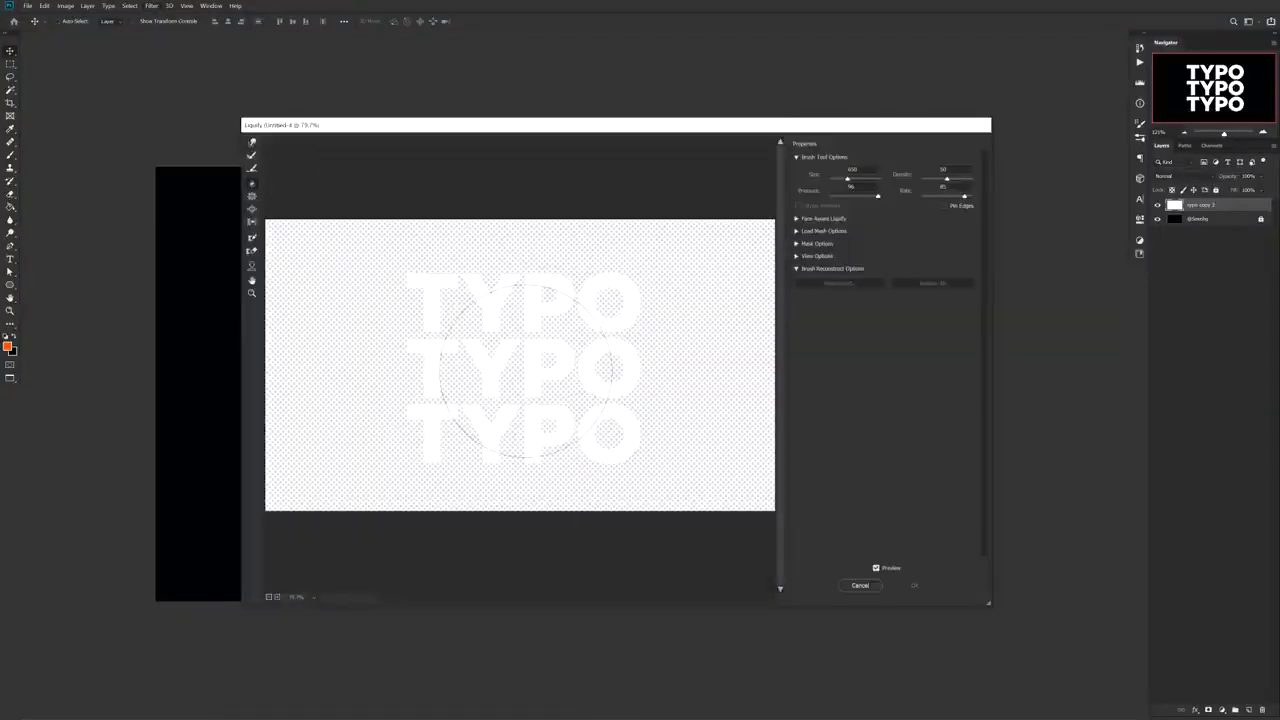
{"action": "left_click_drag", "start_coordinate": [861, 169], "coordinate": [846, 170]}
{"action": "left_click", "coordinate": [868, 169]}
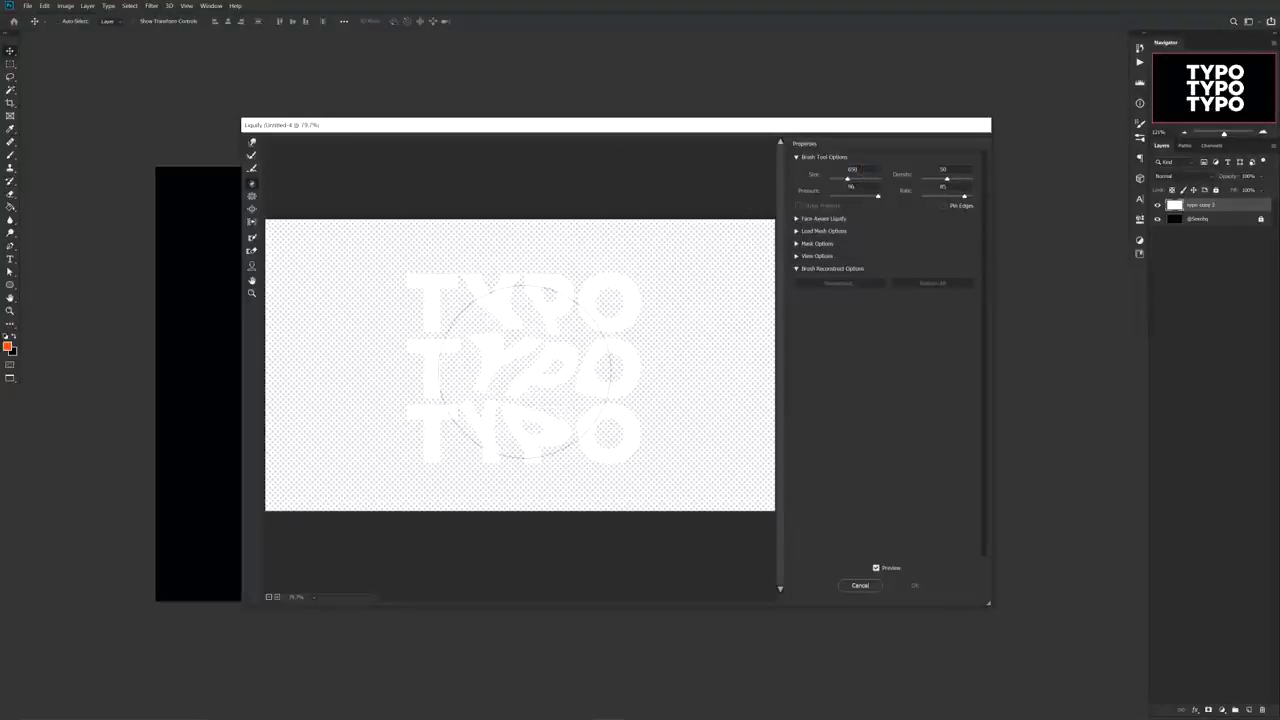
{"action": "left_click_drag", "start_coordinate": [525, 372], "coordinate": [525, 372]}
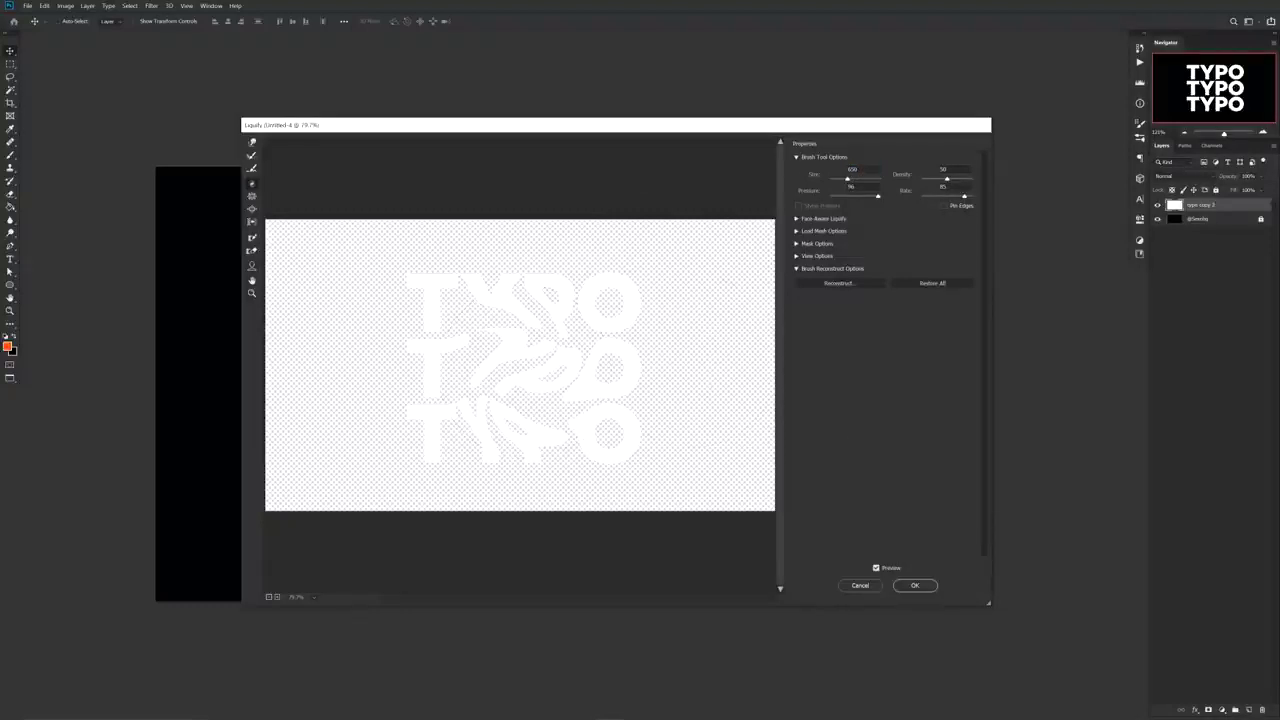
{"action": "left_click", "coordinate": [908, 582]}
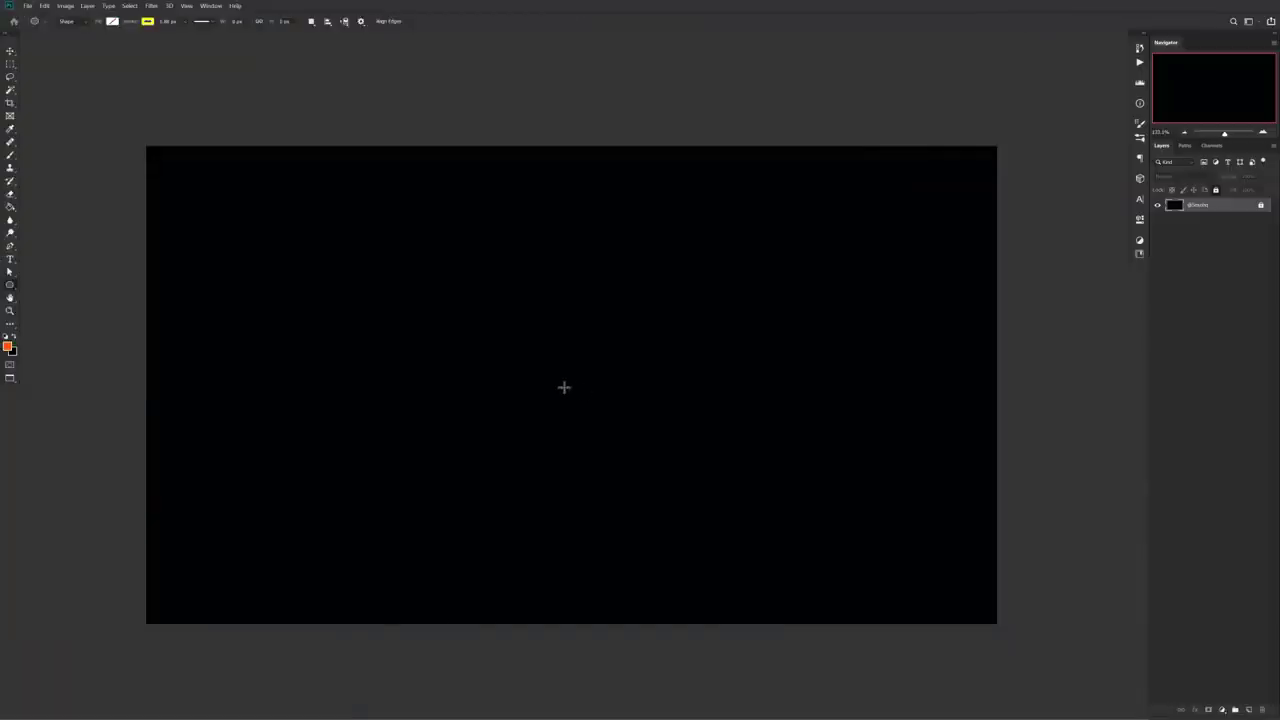
- Draw an unfilled circle about 728 px in diameter at the canvas centre and add the white text TYPE along its path
{"action": "left_click_drag", "start_coordinate": [564, 385], "coordinate": [726, 543]}
{"action": "left_click", "coordinate": [112, 21]}
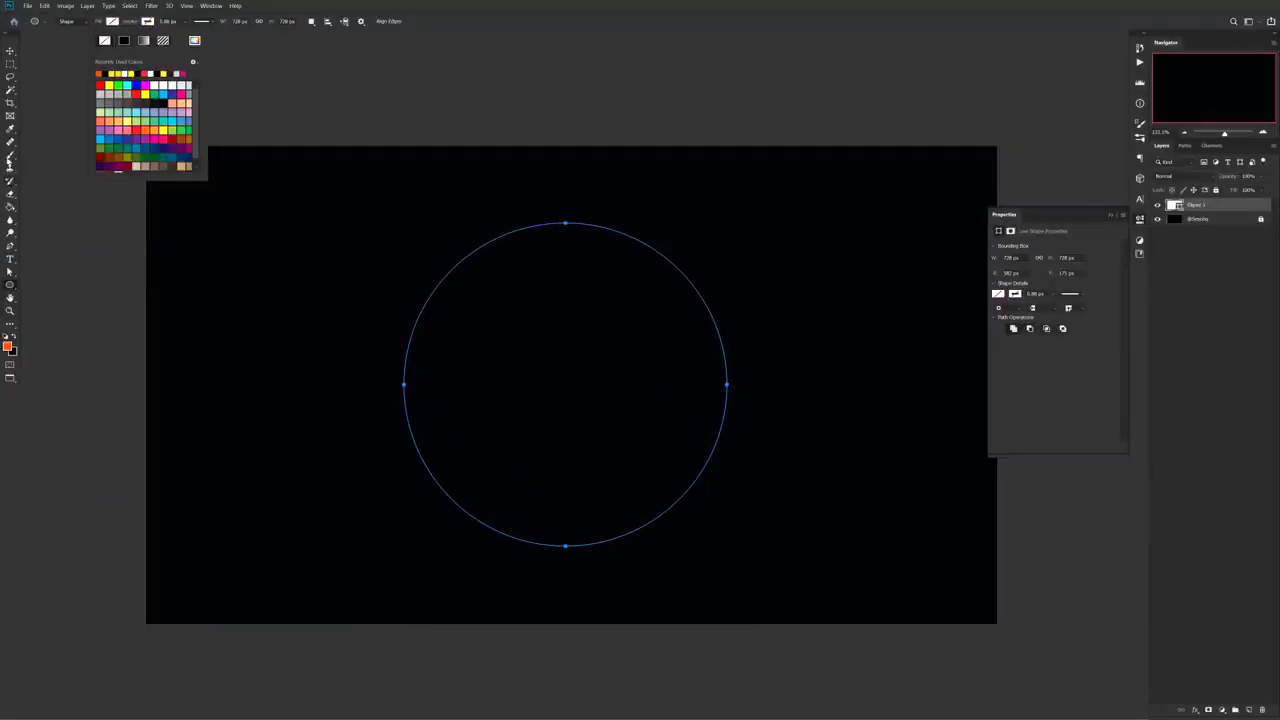
{"action": "left_click", "coordinate": [10, 258]}
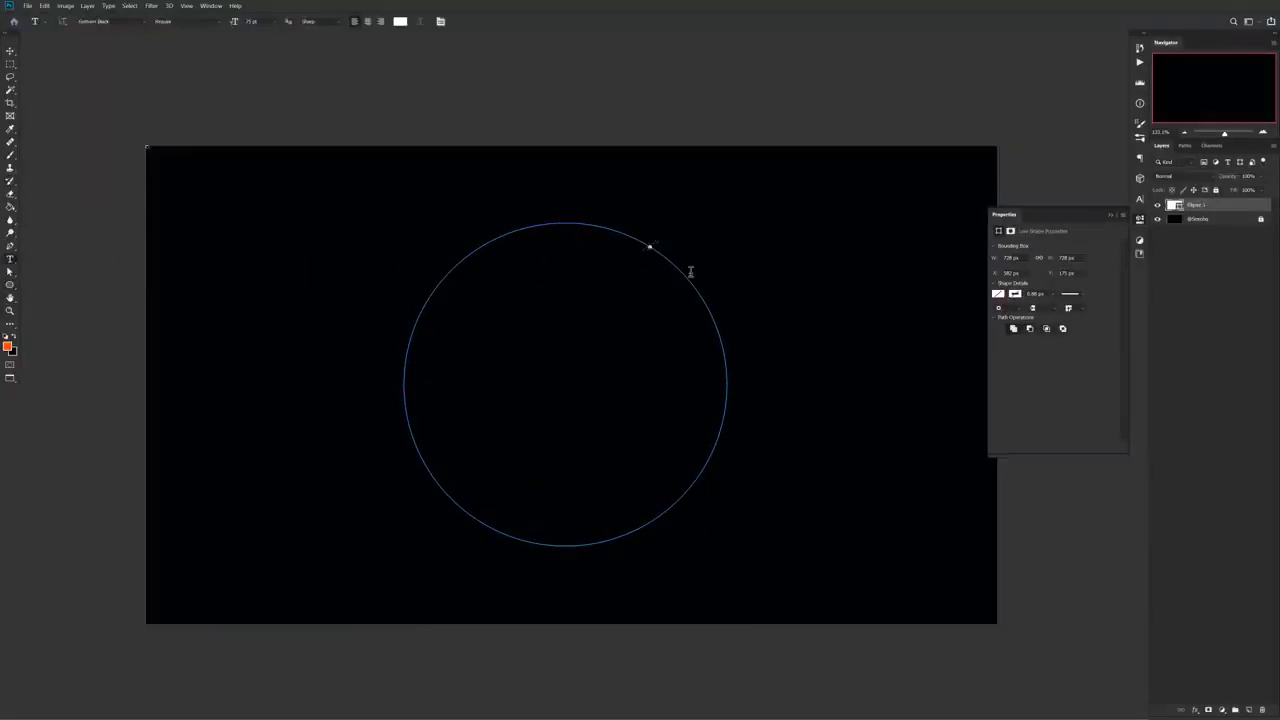
{"action": "left_click", "coordinate": [690, 271]}
{"action": "type", "text": "TYPE"}
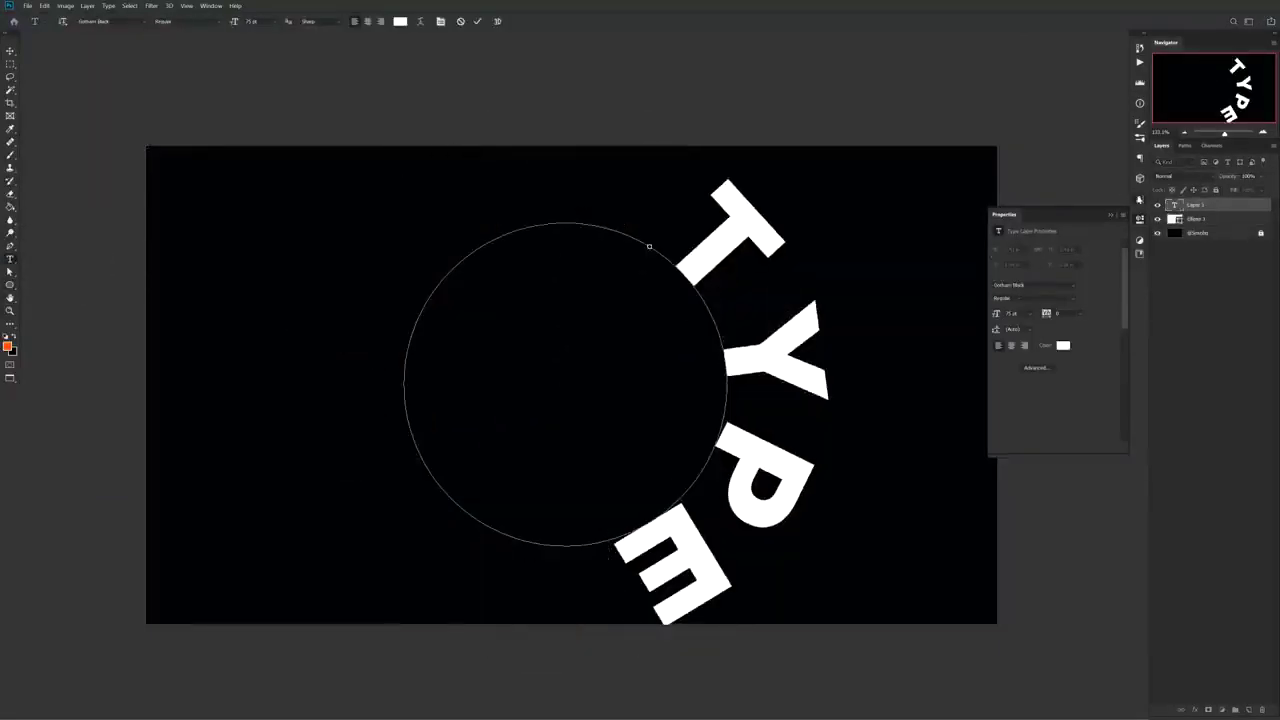
- Reduce the TYPE text on the circle to 25 pt
{"action": "key", "text": "ctrl+t"}
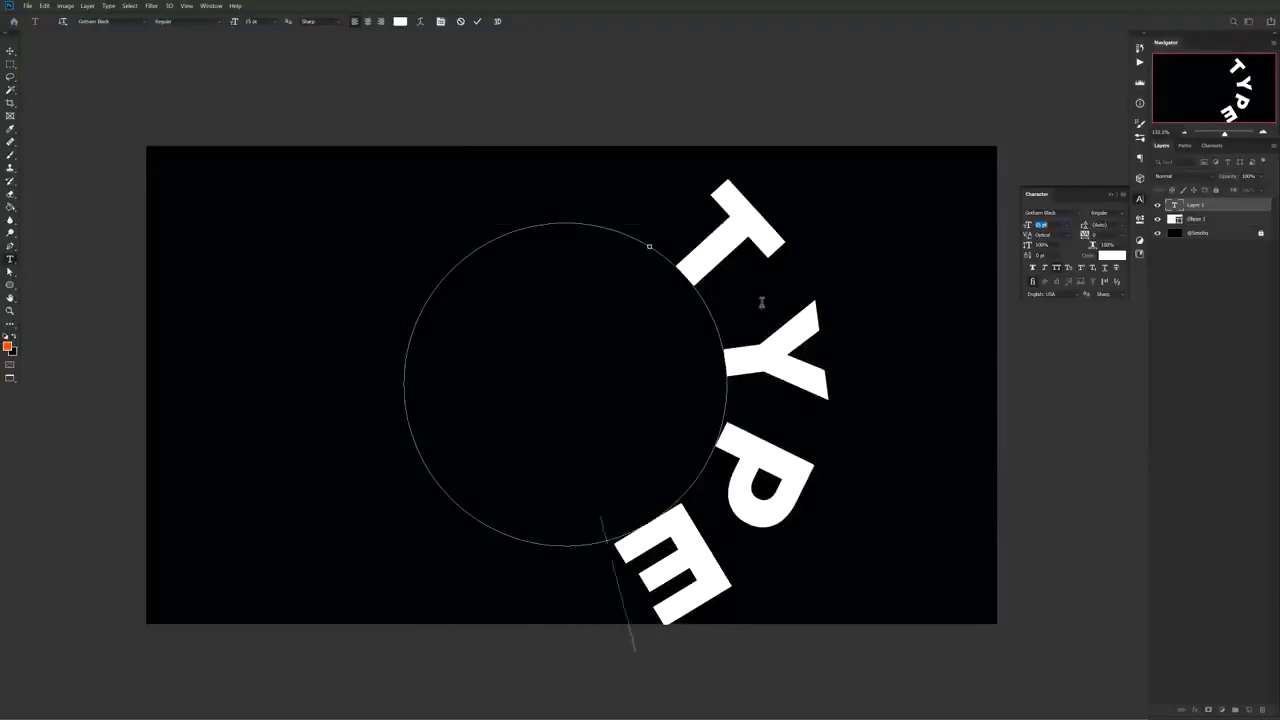
{"action": "key", "text": "ctrl+a"}
{"action": "key", "text": "ctrl+alt+shift+comma"}
{"action": "key", "text": "ctrl+alt+shift+comma"}
{"action": "key", "text": "ctrl+alt+shift+comma"}
{"action": "key", "text": "ctrl+alt+shift+comma"}
{"action": "key", "text": "ctrl+alt+shift+comma"}
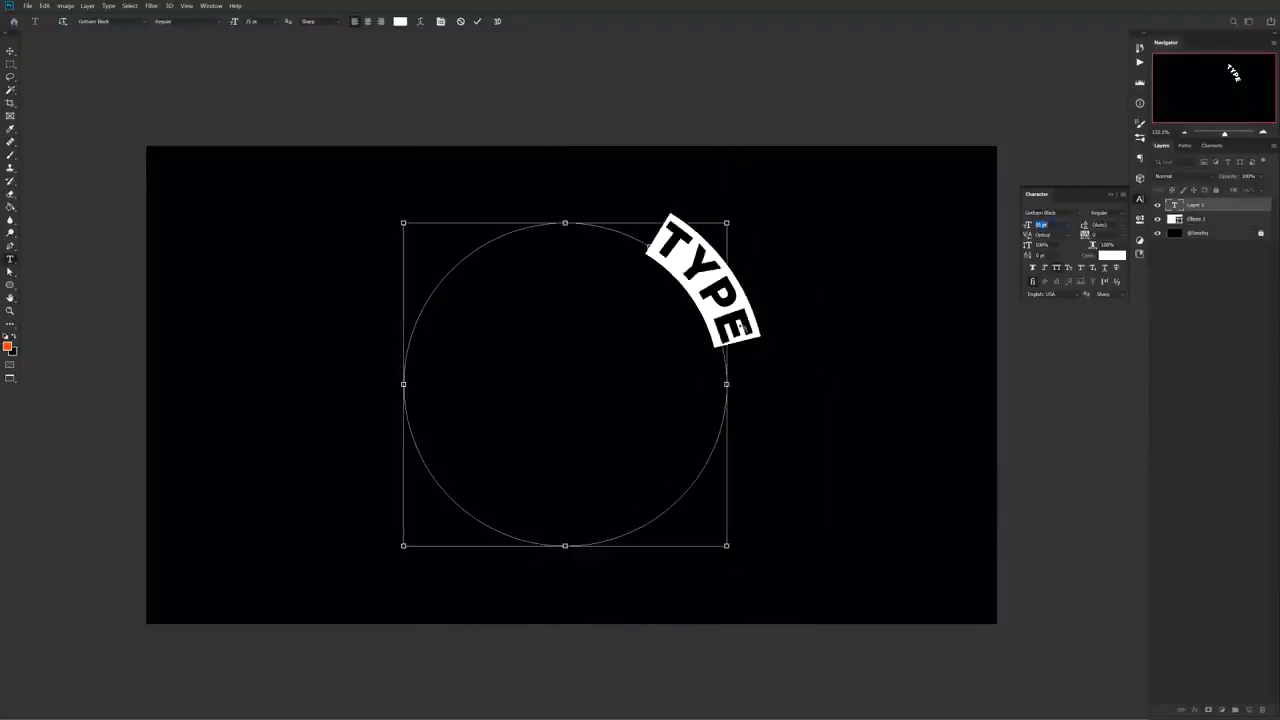
- Repeat the word TYPE with spaces around the circle until there are seven copies
{"action": "key", "text": "Right"}
{"action": "key", "text": "ctrl+a"}
{"action": "key", "text": "ctrl+c"}
{"action": "key", "text": "Right"}
{"action": "key", "text": "ctrl+v"}
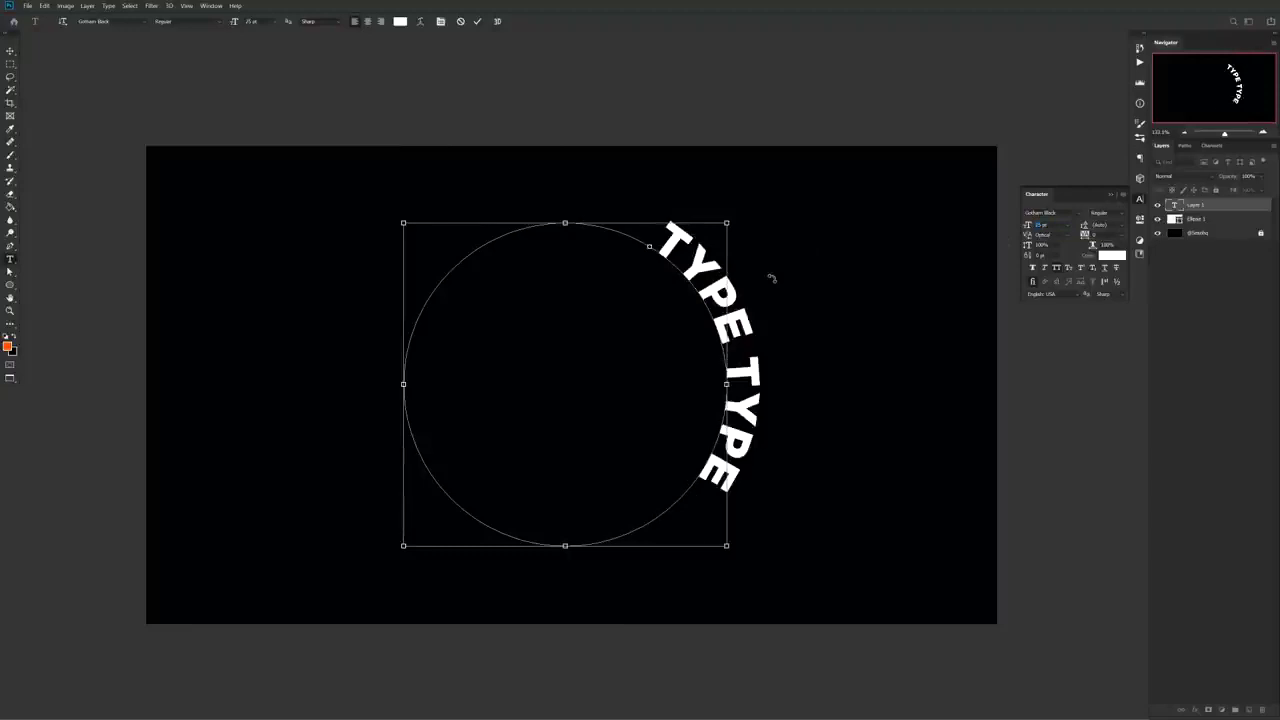
{"action": "key", "text": "ctrl+v"}
{"action": "key", "text": "ctrl+v"}
{"action": "key", "text": "ctrl+v"}
{"action": "key", "text": "ctrl+v"}
{"action": "key", "text": "ctrl+v"}
- Set the circular text to 26 pt so the words close the ring evenly
{"action": "key", "text": "ctrl+a"}
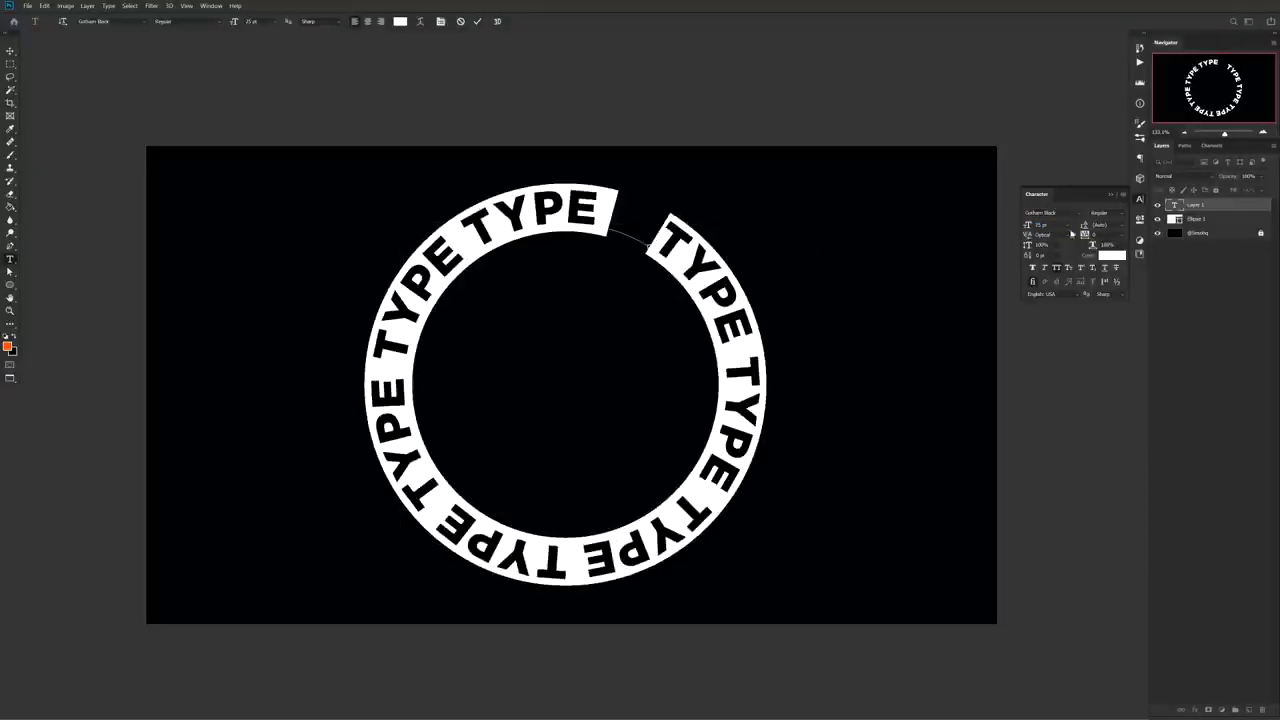
{"action": "key", "text": "Up"}
{"action": "key", "text": "Up"}
{"action": "key", "text": "Down"}
{"action": "key", "text": "Up"}
{"action": "key", "text": "Down"}
{"action": "left_click", "coordinate": [1085, 235]}
{"action": "key", "text": "Down"}
{"action": "key", "text": "Up"}
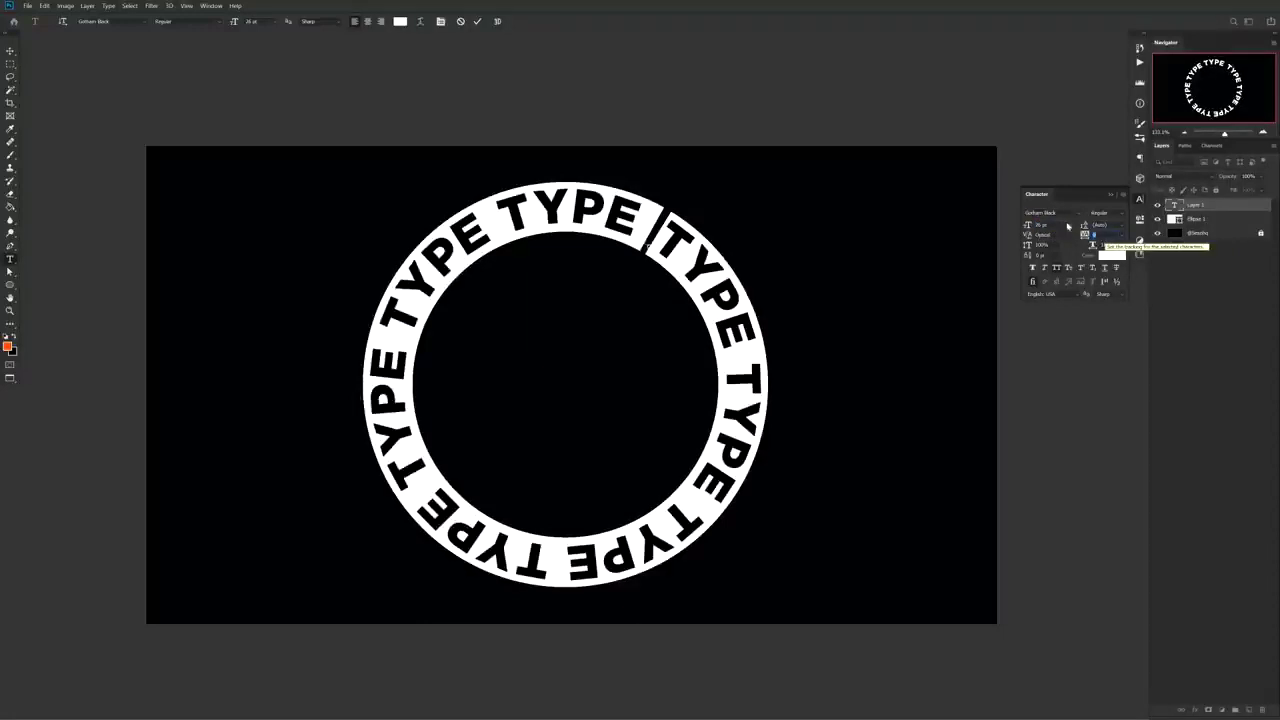
{"action": "left_click", "coordinate": [479, 22]}
- Scale the ring of TYPE words down and move it to the left half of the canvas
{"action": "key", "text": "v"}
{"action": "key", "text": "ctrl+t"}
{"action": "left_click_drag", "start_coordinate": [565, 181], "coordinate": [565, 249]}
{"action": "key", "text": "Return"}
{"action": "left_click_drag", "start_coordinate": [605, 350], "coordinate": [408, 306]}
- Duplicate the ring of TYPE words and shrink the copy so it sits concentrically inside the original
{"action": "key", "text": "ctrl+j"}
{"action": "key", "text": "ctrl+t"}
{"action": "left_click_drag", "start_coordinate": [543, 212], "coordinate": [466, 270]}
{"action": "key", "text": "Return"}
{"action": "key", "text": "ctrl+t"}
{"action": "key", "text": "Return"}
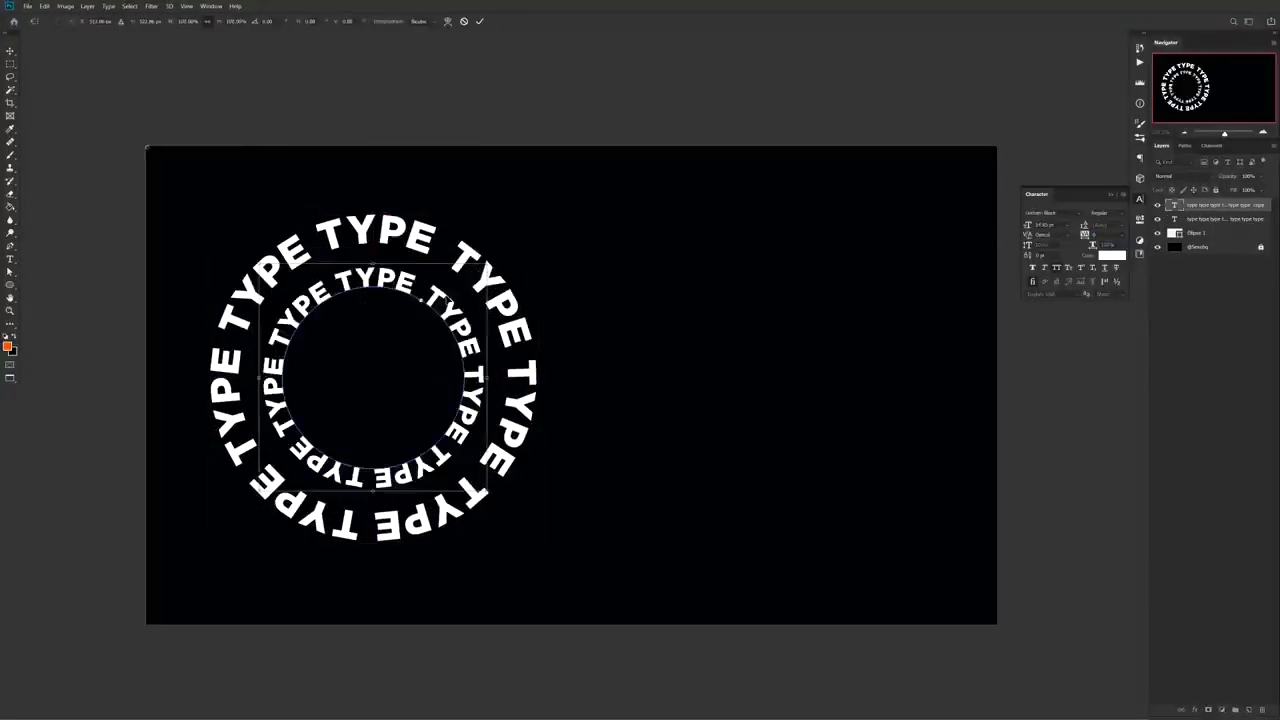
- Enlarge both TYPE rings together to about 174% so the outer ring runs off the canvas
{"action": "left_click", "coordinate": [1230, 223], "text": "shift"}
{"action": "key", "text": "ctrl+t"}
{"action": "left_click_drag", "start_coordinate": [529, 214], "coordinate": [660, 94]}
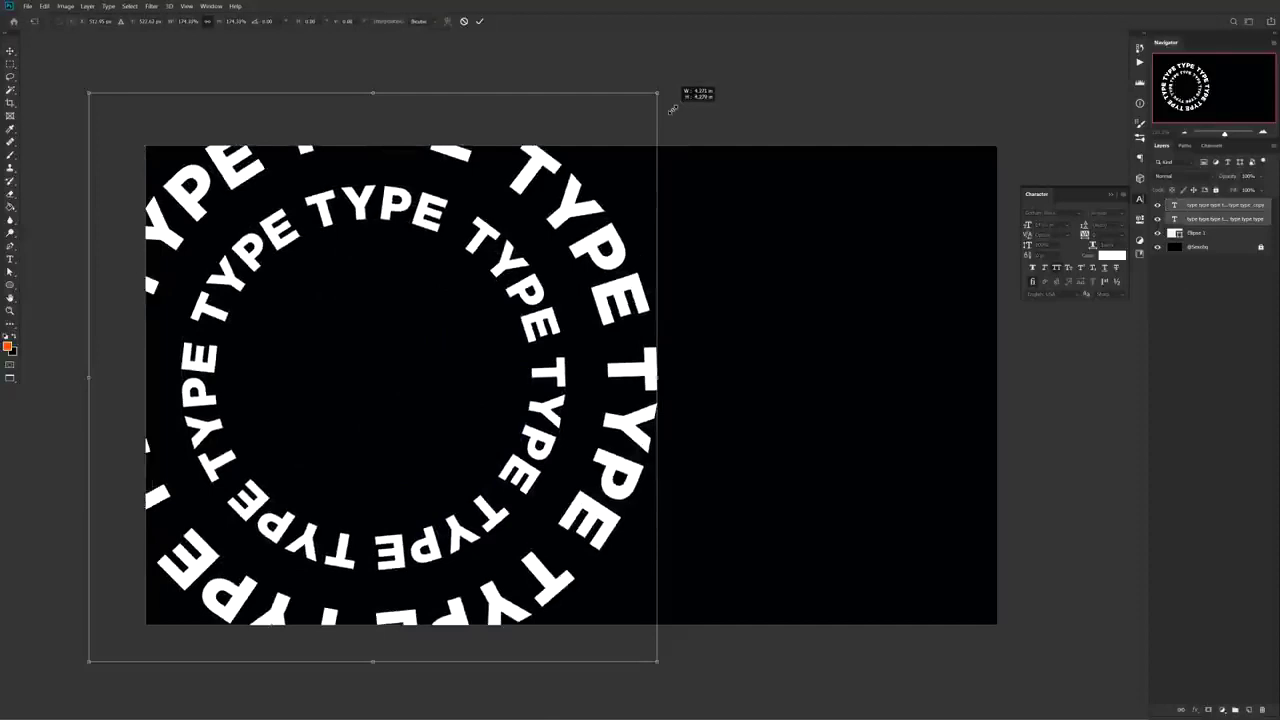
{"action": "key", "text": "Return"}
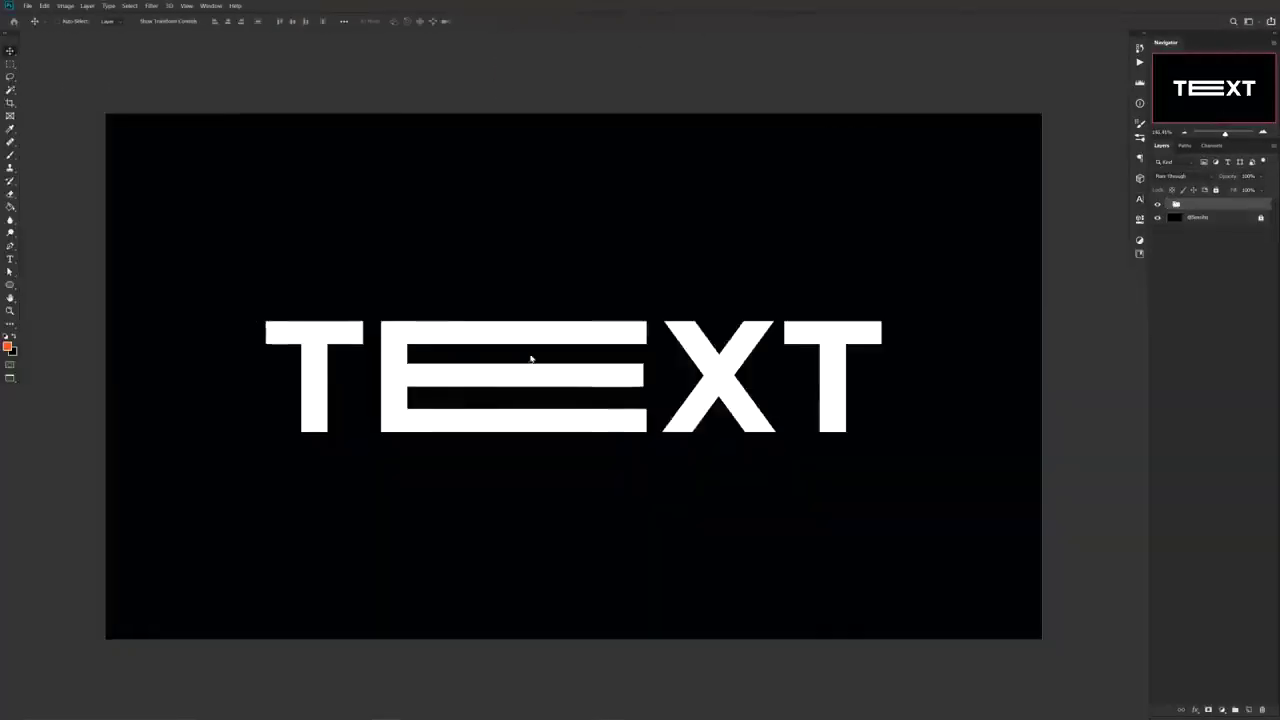
- Hide the group holding the stretched TEXT artwork and add the white word TEXT near the canvas centre
{"action": "left_click_drag", "start_coordinate": [689, 394], "coordinate": [703, 400]}
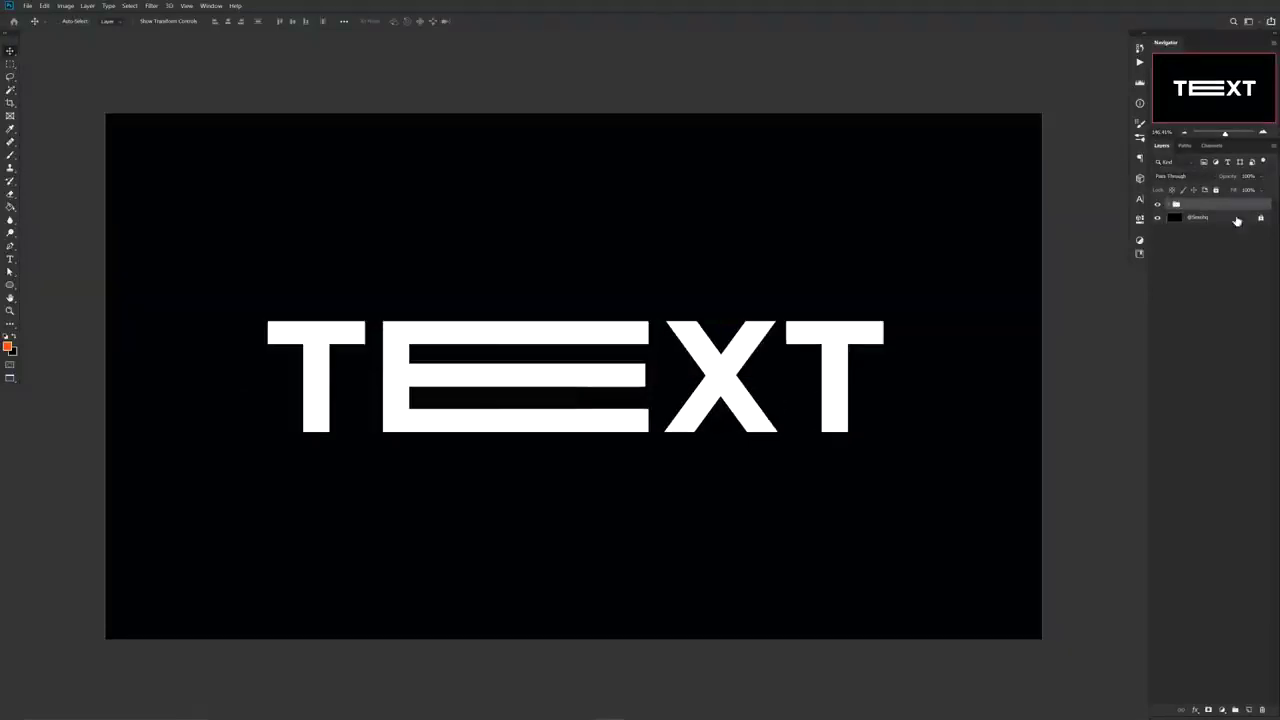
{"action": "left_click", "coordinate": [1157, 205]}
{"action": "key", "text": "t"}
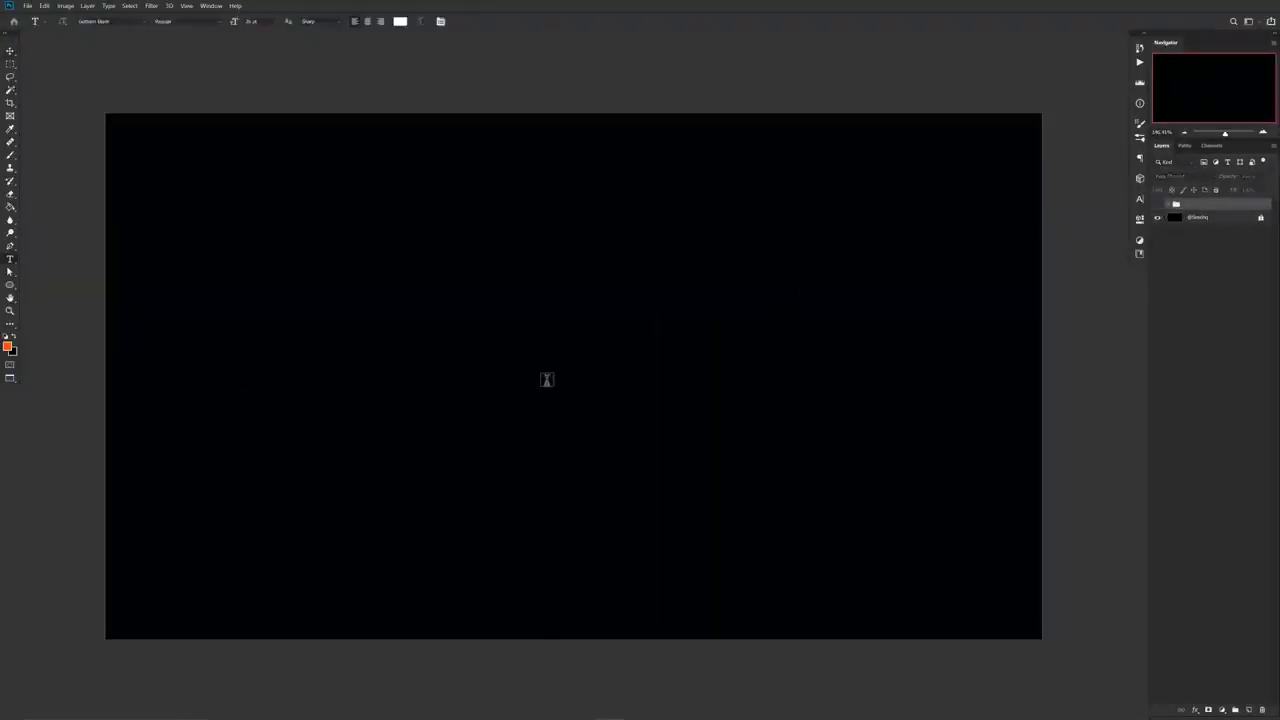
{"action": "left_click", "coordinate": [546, 380]}
{"action": "type", "text": "TEXT"}
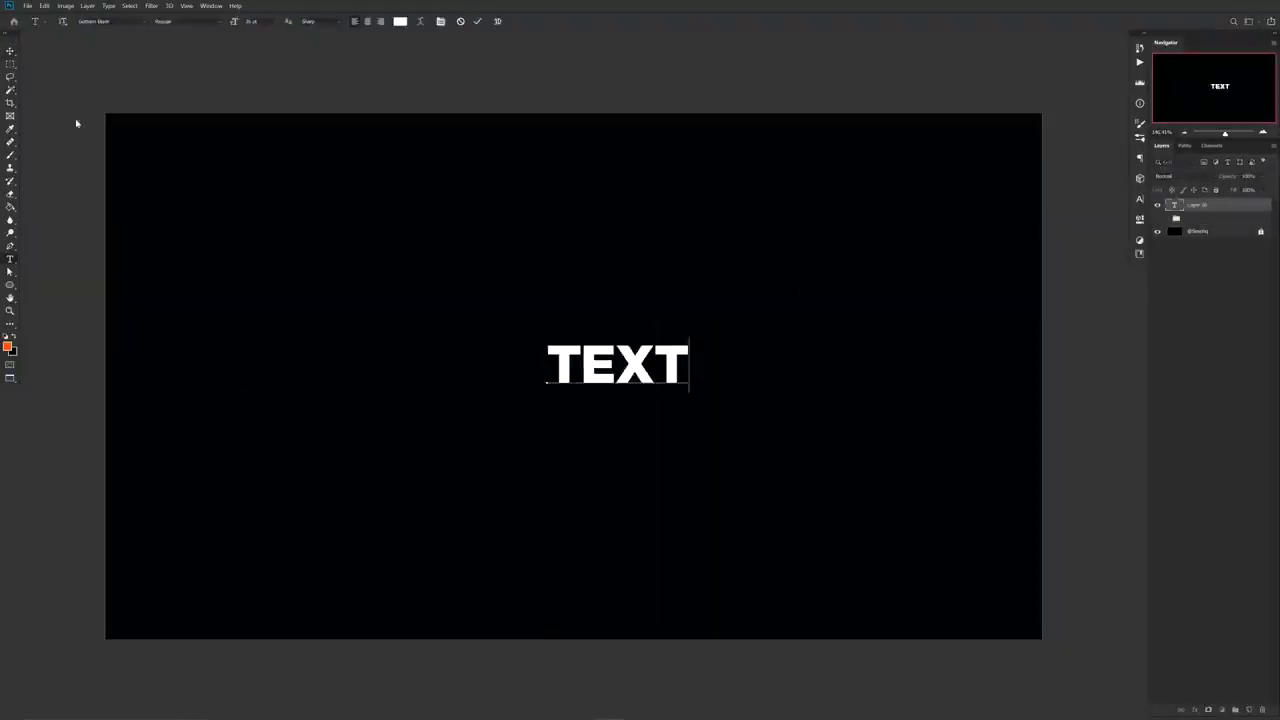
{"action": "left_click", "coordinate": [10, 50]}
- Enlarge the word TEXT to nearly half the canvas width and centre it on the canvas
{"action": "key", "text": "ctrl+t"}
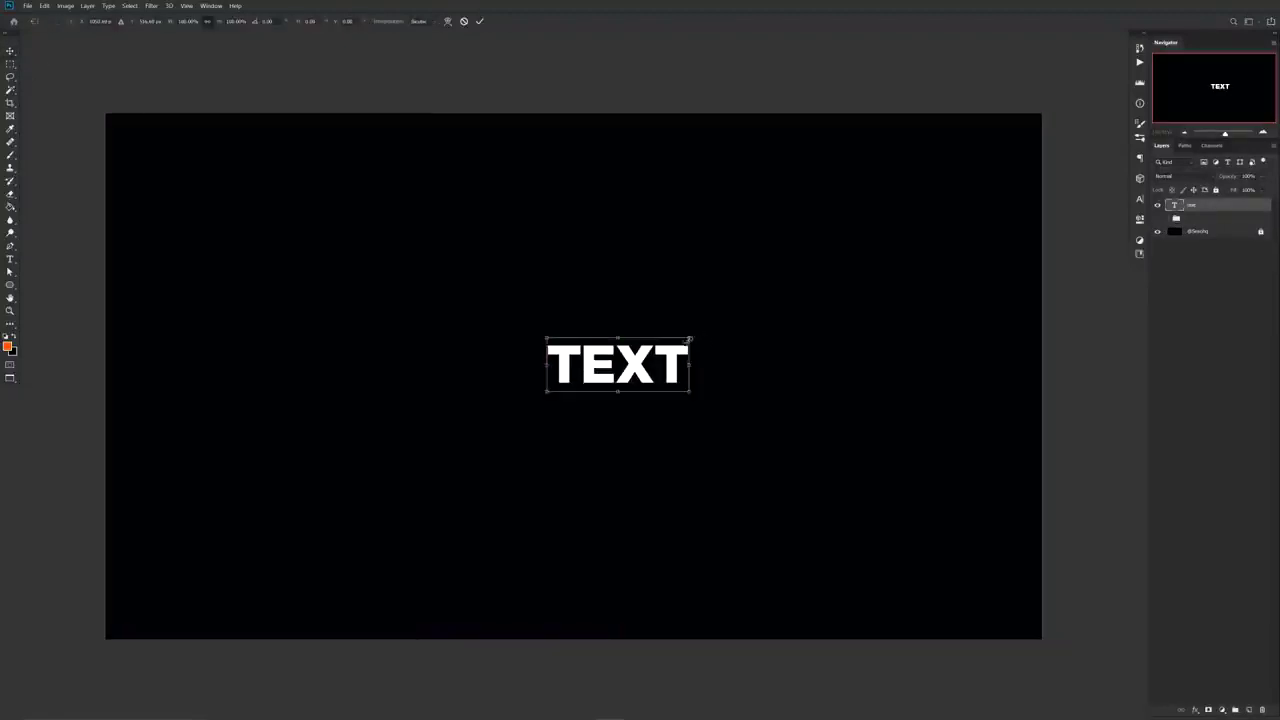
{"action": "left_click_drag", "start_coordinate": [689, 339], "coordinate": [814, 277]}
{"action": "left_click_drag", "start_coordinate": [742, 336], "coordinate": [670, 375]}
{"action": "key", "text": "Return"}
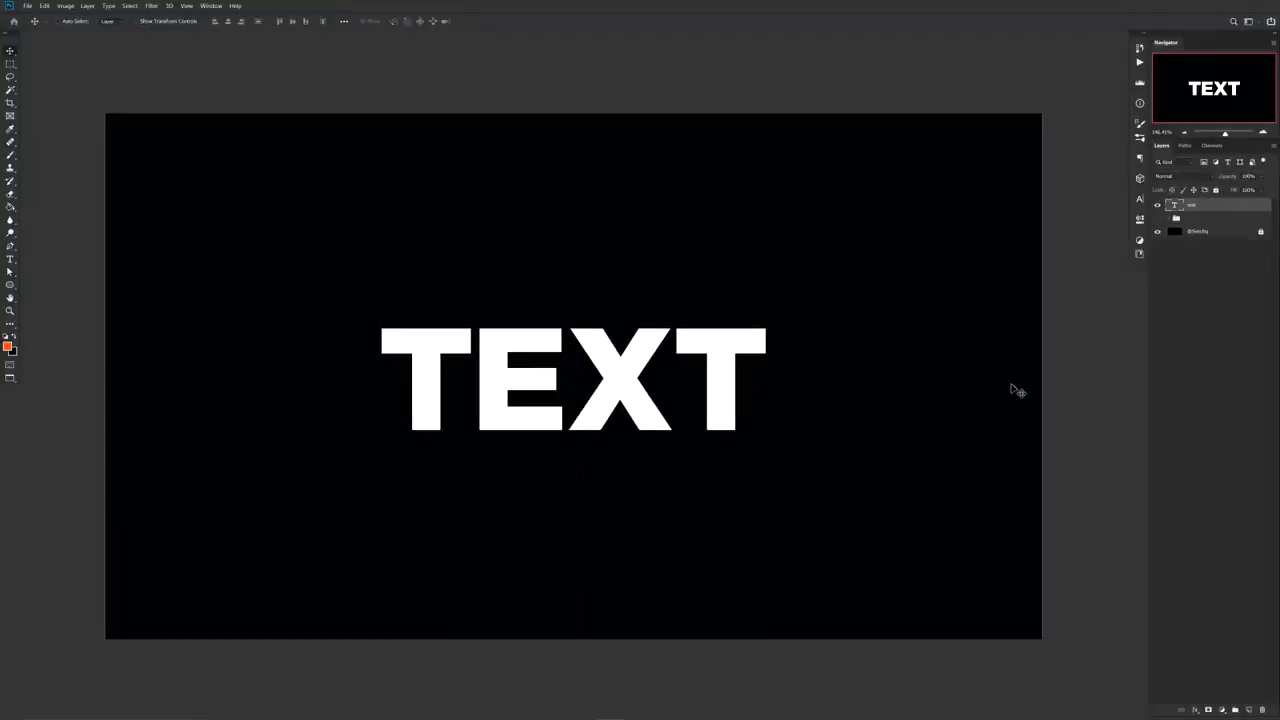
{"action": "key", "text": "ctrl+t"}
{"action": "left_click_drag", "start_coordinate": [769, 318], "coordinate": [806, 282]}
{"action": "left_click", "coordinate": [479, 21]}
- Rasterize the TEXT layer and cut the final T onto its own layer
{"action": "right_click", "coordinate": [1198, 207]}
{"action": "left_click", "coordinate": [1190, 362]}
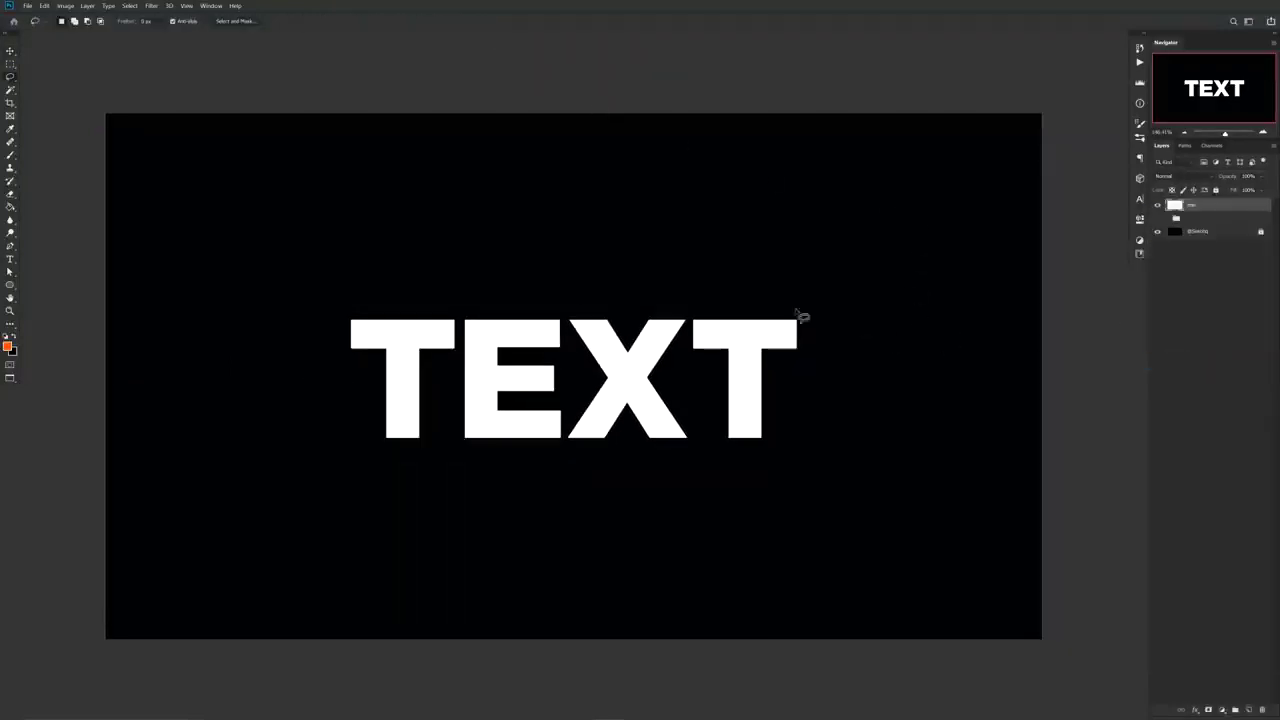
{"action": "scroll", "coordinate": [705, 322], "scroll_direction": "up", "scroll_amount": 3}
{"action": "left_click_drag", "start_coordinate": [683, 297], "coordinate": [970, 268]}
{"action": "right_click", "coordinate": [953, 268]}
{"action": "left_click", "coordinate": [975, 346]}
- Cut the X and the E of TEXT onto separate layers
{"action": "mouse_move", "coordinate": [412, 288]}
{"action": "left_mouse_down"}
{"action": "mouse_move", "coordinate": [417, 545]}
{"action": "mouse_move", "coordinate": [583, 586]}
{"action": "mouse_move", "coordinate": [685, 290]}
{"action": "left_mouse_up"}
{"action": "right_click", "coordinate": [831, 272]}
{"action": "left_click", "coordinate": [870, 327]}
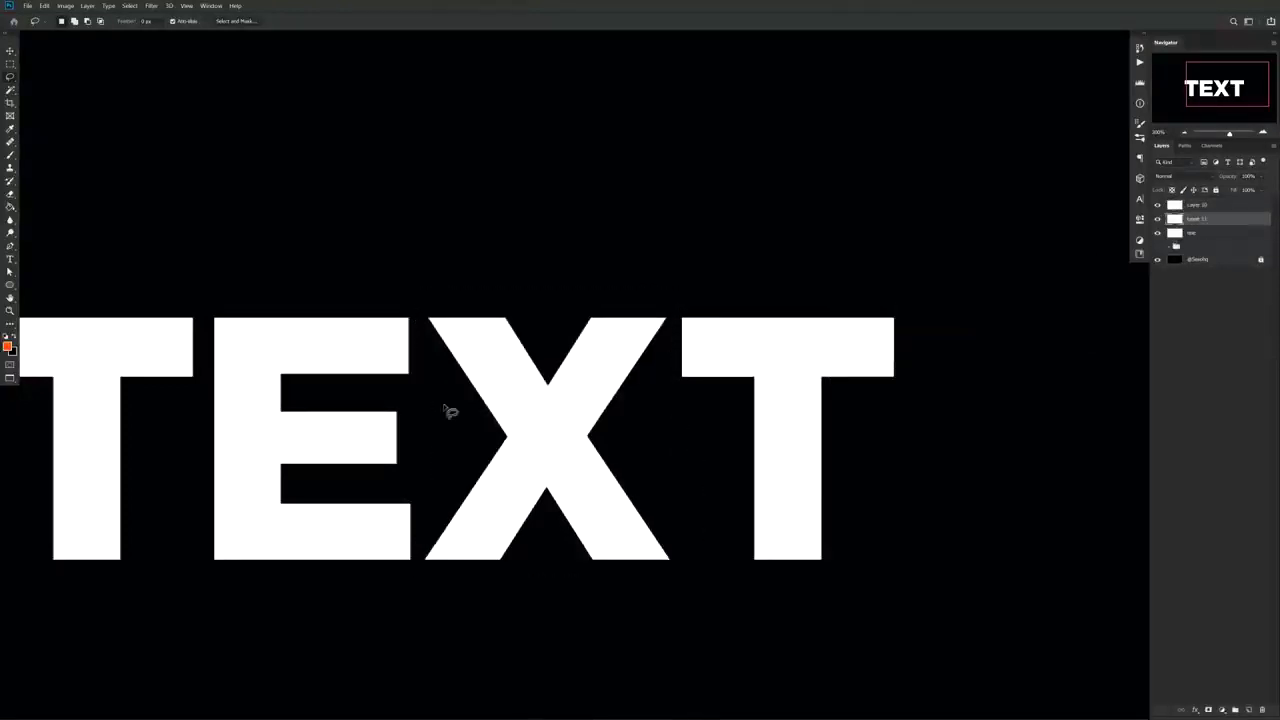
{"action": "key", "text": "alt+bracketleft"}
{"action": "mouse_move", "coordinate": [205, 302]}
{"action": "left_mouse_down"}
{"action": "mouse_move", "coordinate": [200, 400]}
{"action": "mouse_move", "coordinate": [397, 594]}
{"action": "mouse_move", "coordinate": [430, 342]}
{"action": "mouse_move", "coordinate": [409, 286]}
{"action": "left_mouse_up"}
{"action": "right_click", "coordinate": [409, 286]}
{"action": "left_click", "coordinate": [442, 363]}
- Spread the letters horizontally, placing T and E together and shifting X and T away to leave a wide gap after the E
{"action": "scroll", "coordinate": [480, 335], "scroll_direction": "down", "scroll_amount": 1}
{"action": "key", "text": "v"}
{"action": "left_click_drag", "start_coordinate": [423, 337], "coordinate": [622, 326]}
{"action": "left_click_drag", "start_coordinate": [445, 338], "coordinate": [334, 340]}
{"action": "left_click_drag", "start_coordinate": [525, 348], "coordinate": [422, 341]}
{"action": "scroll", "coordinate": [444, 342], "scroll_direction": "down", "scroll_amount": 1}
{"action": "left_click", "coordinate": [396, 338], "text": "ctrl+shift"}
{"action": "left_click", "coordinate": [568, 343], "text": "ctrl"}
{"action": "left_click", "coordinate": [640, 344], "text": "ctrl+shift"}
{"action": "left_click_drag", "start_coordinate": [647, 348], "coordinate": [718, 352]}
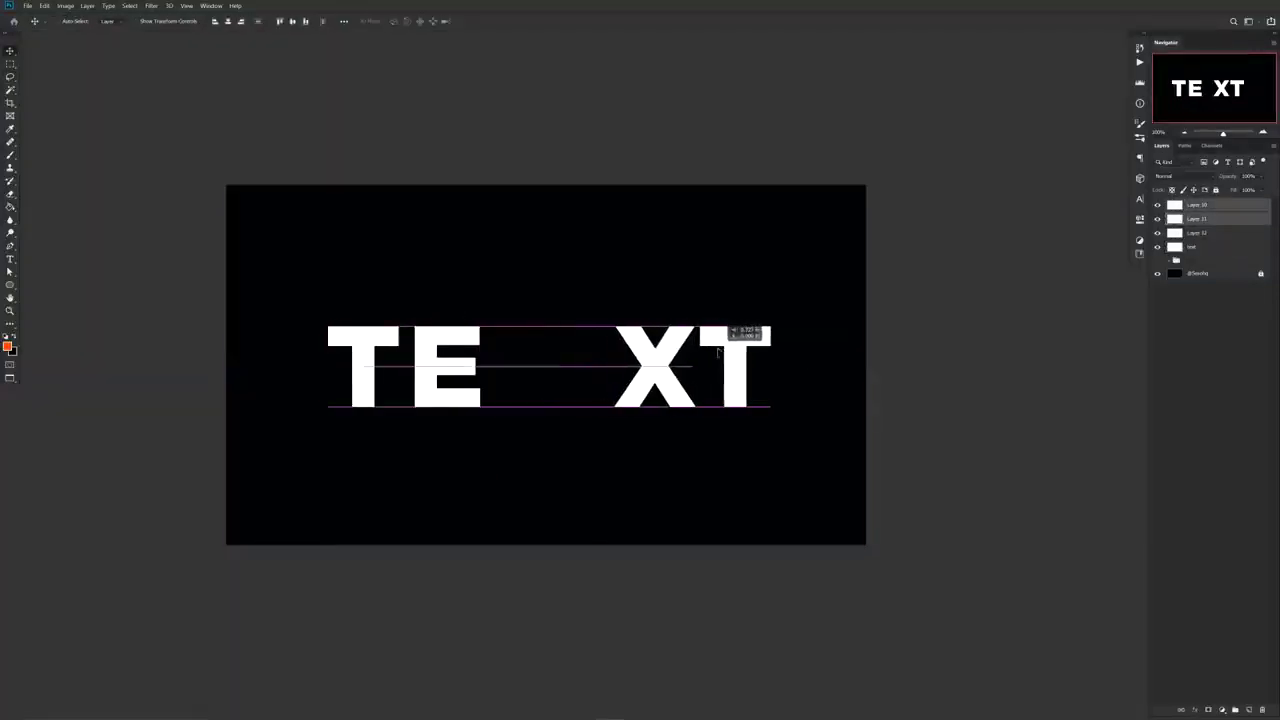
- Separate the outer ends of the E's arms and extend them across the gap toward the X
{"action": "scroll", "coordinate": [463, 354], "scroll_direction": "up", "scroll_amount": 2}
{"action": "key", "text": "m"}
{"action": "left_click_drag", "start_coordinate": [534, 278], "coordinate": [428, 482]}
{"action": "right_click", "coordinate": [463, 358]}
{"action": "left_click", "coordinate": [505, 427]}
{"action": "left_click_drag", "start_coordinate": [465, 375], "coordinate": [665, 372]}
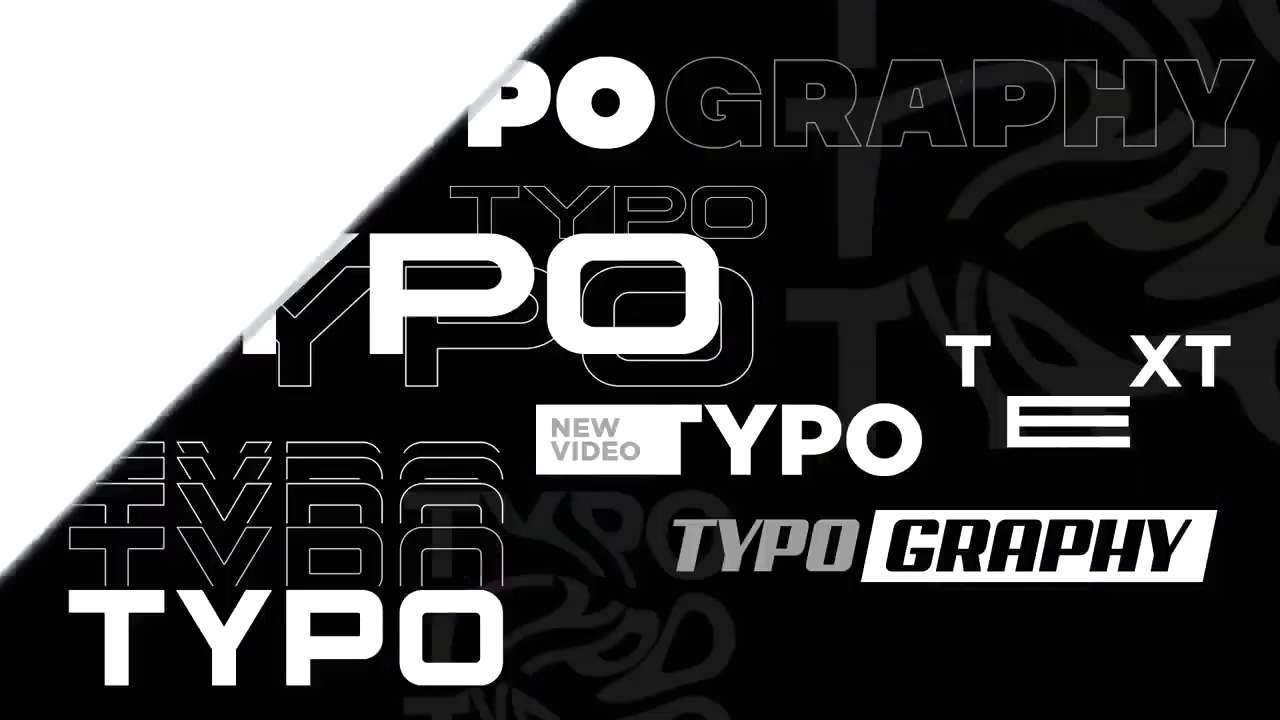